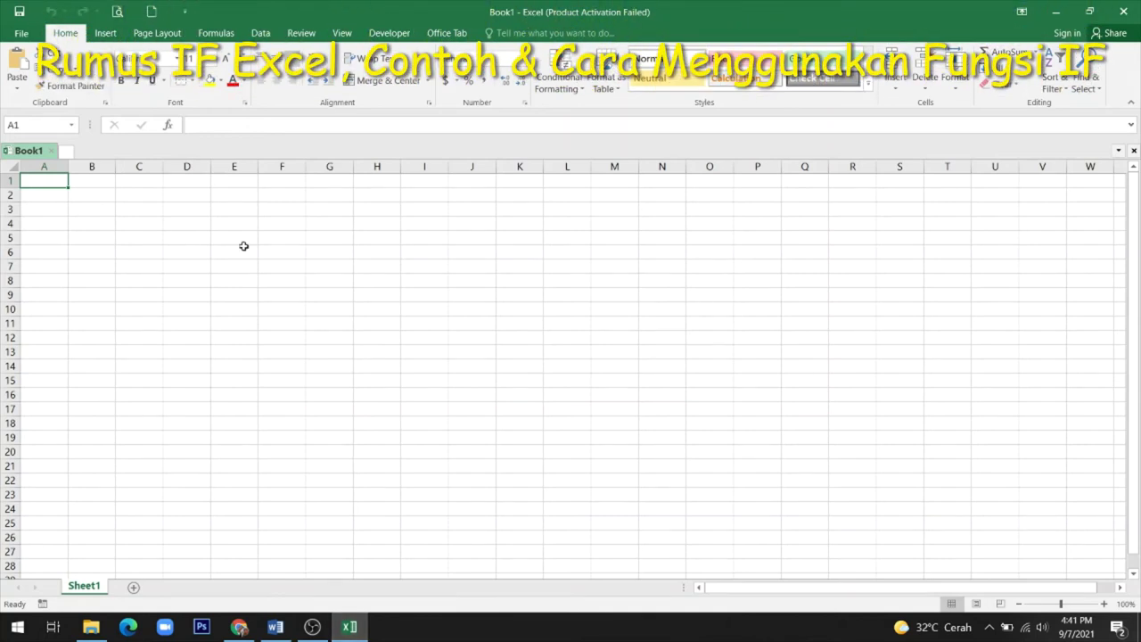
Enter the title 'NILAI MATA PELAJARAN TIK KELAS 5' in A1 and headers NAMA, NILAI, KKM, KETERANGAN in A3:D3.
type("NILA")
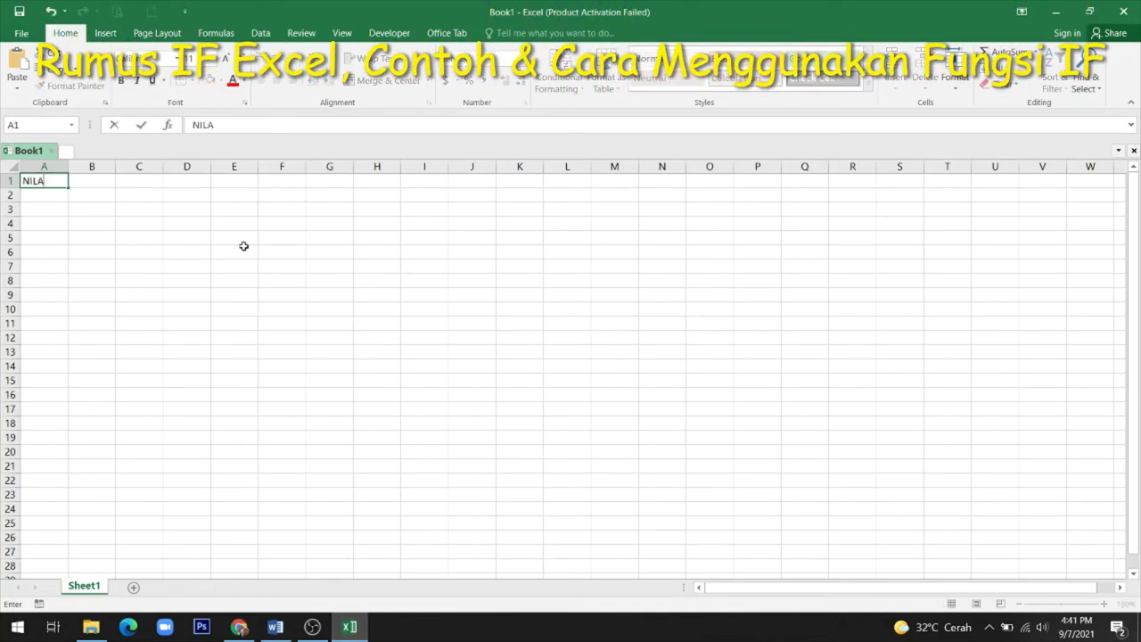
type("I MA")
type("TA PELAJAR")
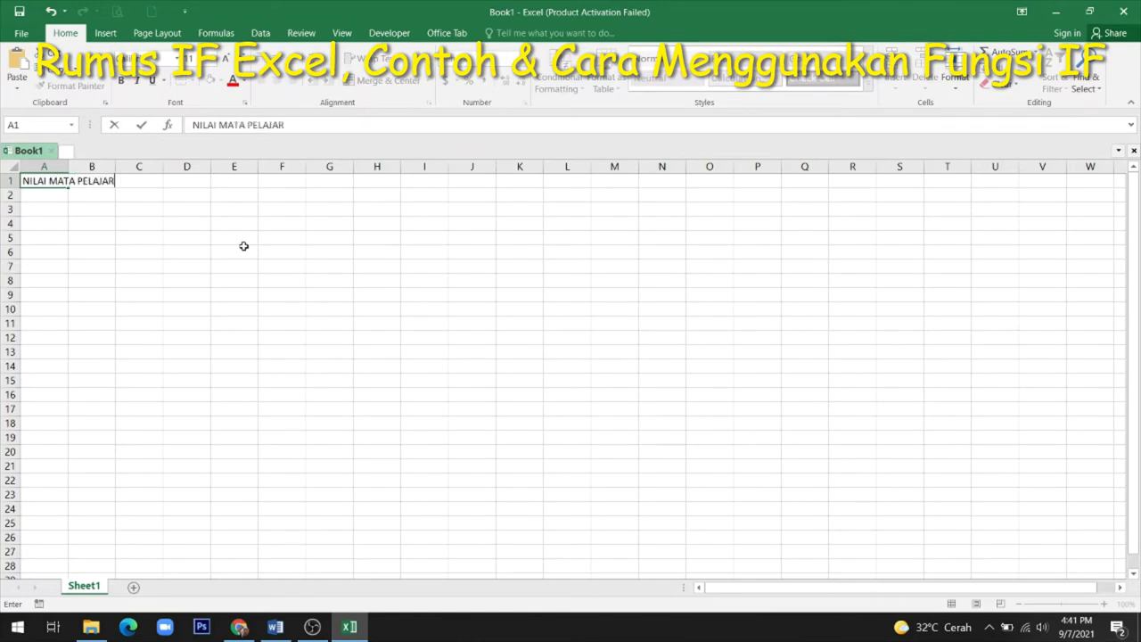
type("AN T")
type("IK KELAS")
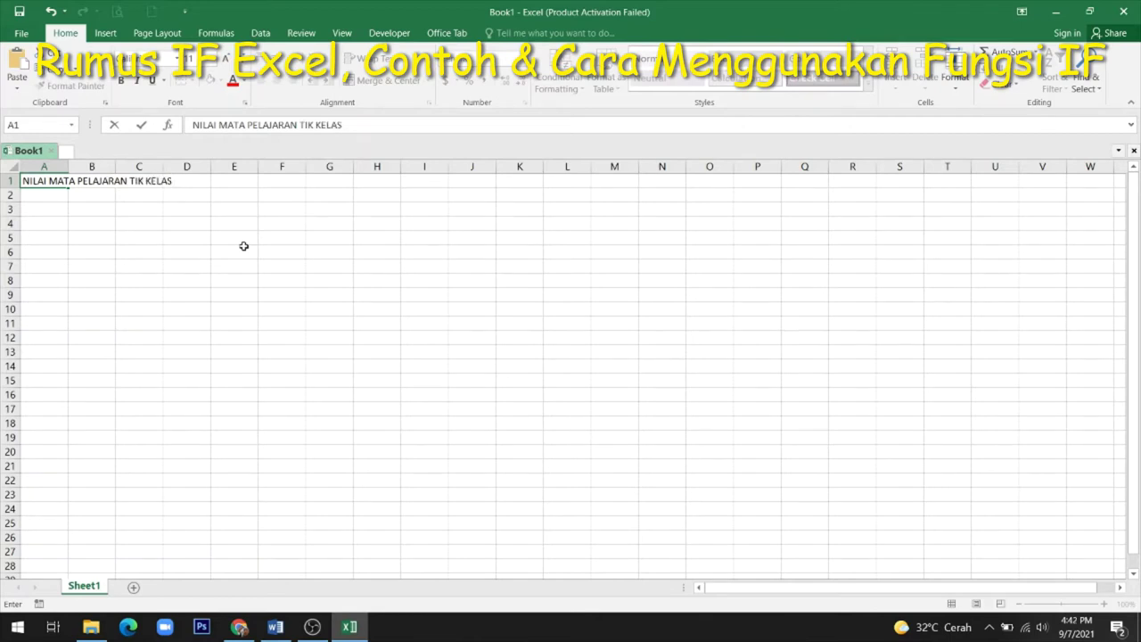
type(" 5")
key("Return")
key("Return")
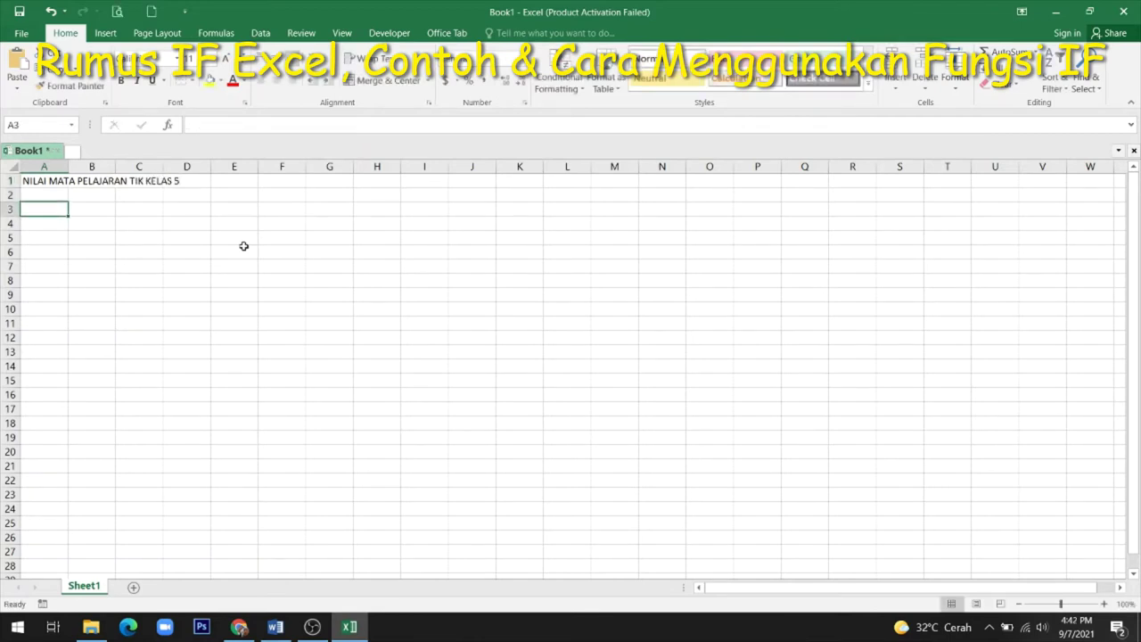
type("NAMA")
key("Tab")
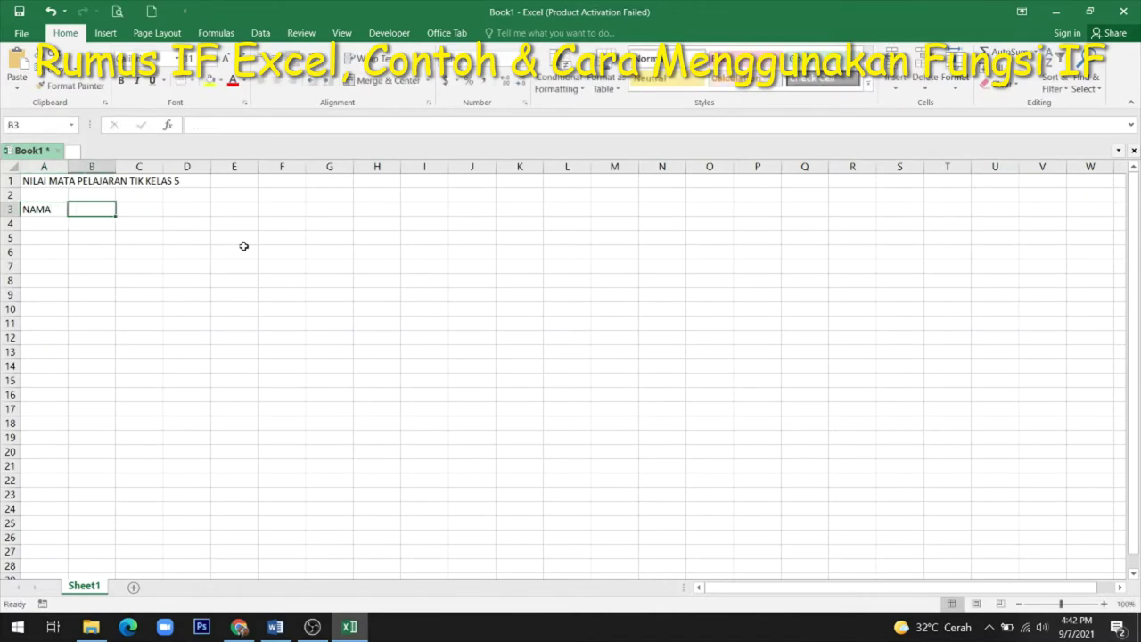
type("NI")
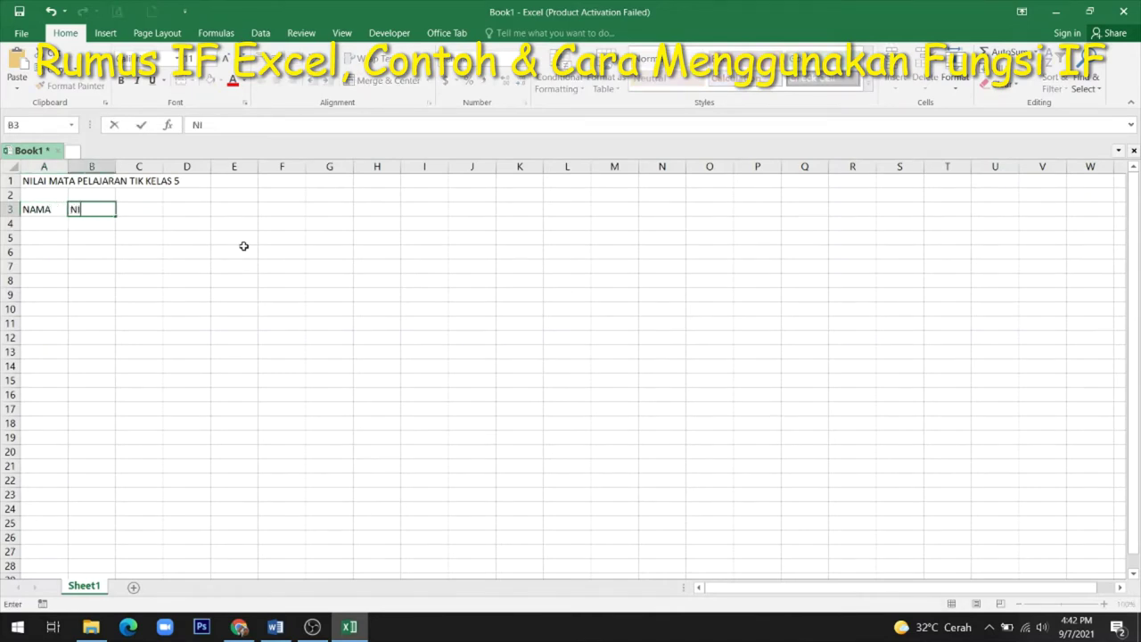
type("LAI")
key("Tab")
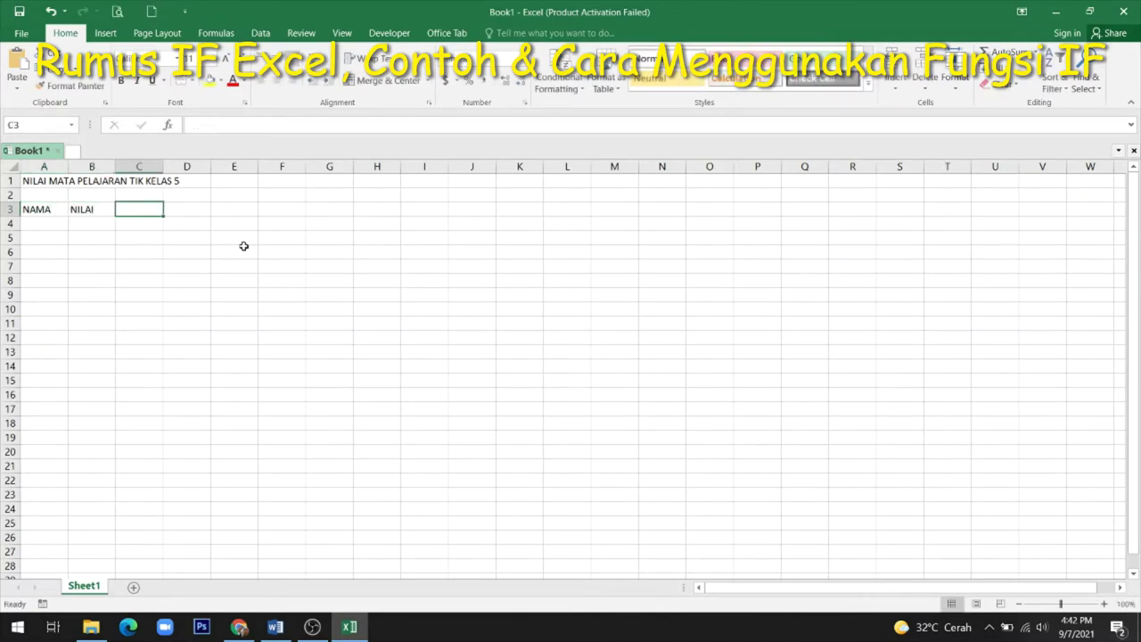
type("KKM")
key("Tab")
type("KE")
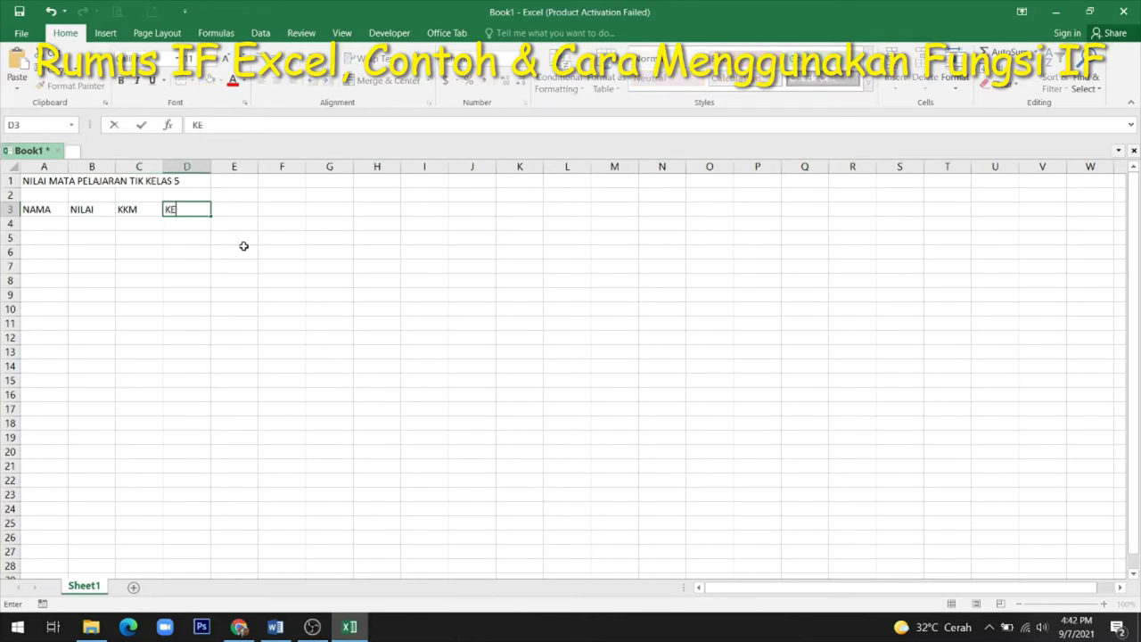
type("TERANGAN")
key("Return")
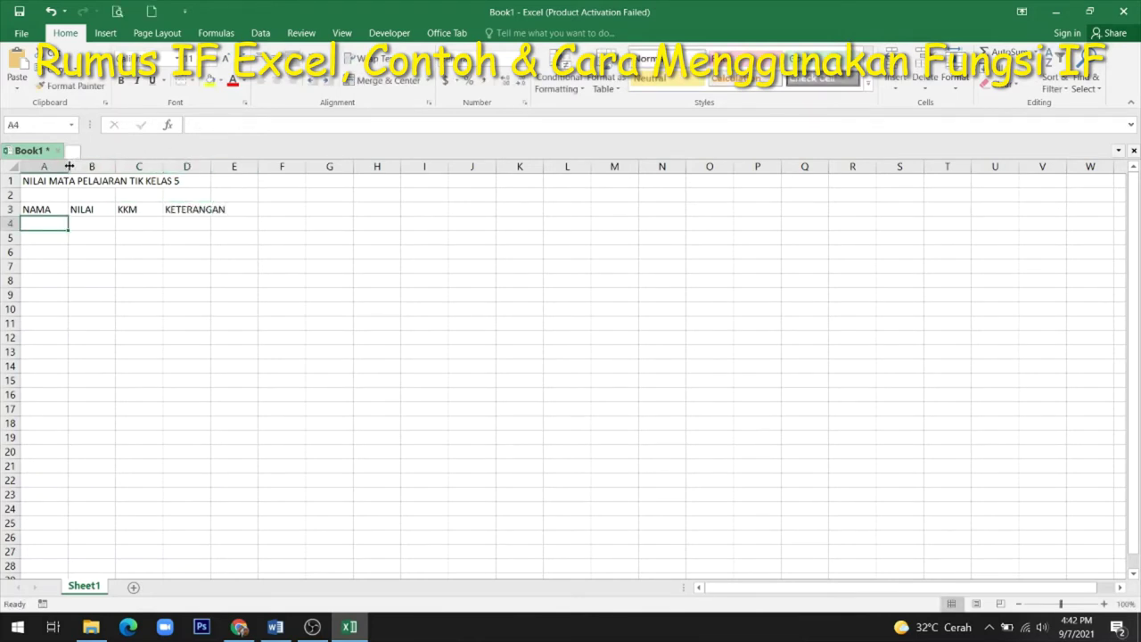
Widen column A and enter the first student's row with NILAI 80 and KKM 70.
mouse_move(68, 167)
left_mouse_down()
mouse_move(261, 168)
mouse_move(355, 192)
left_mouse_up()
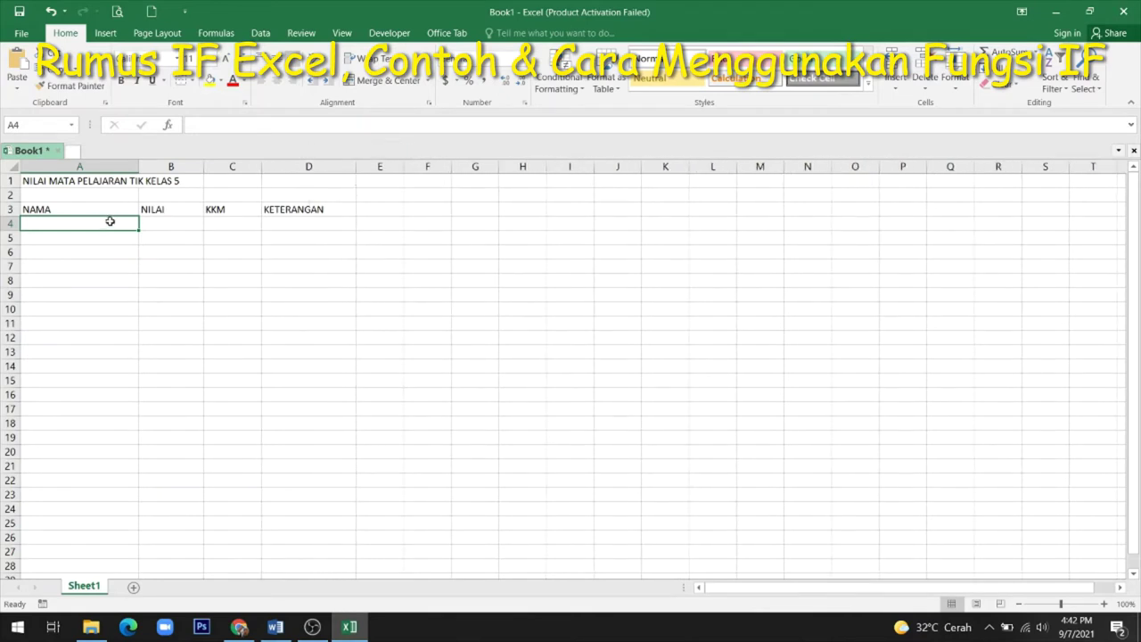
type("An")
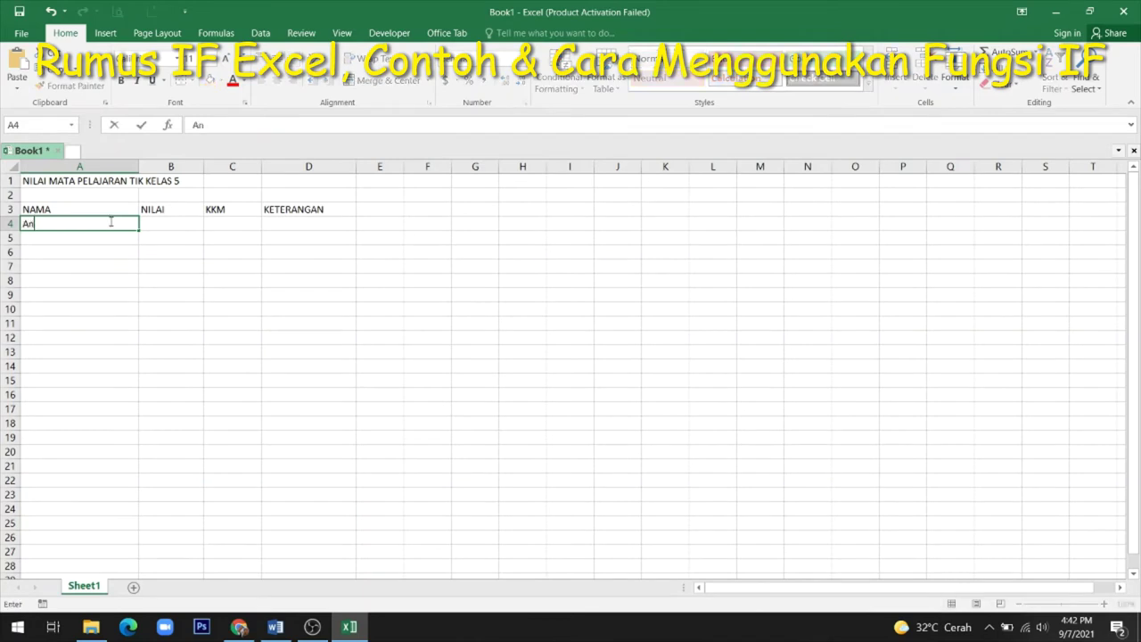
type("gge")
type("eli")
key("Tab")
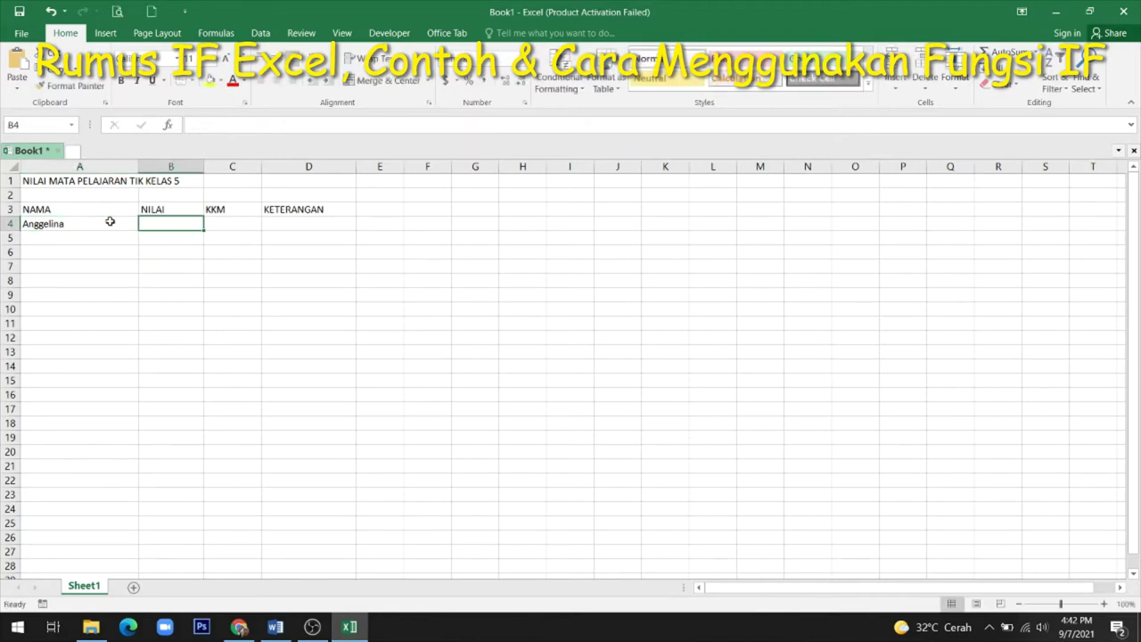
type("80")
key("Tab")
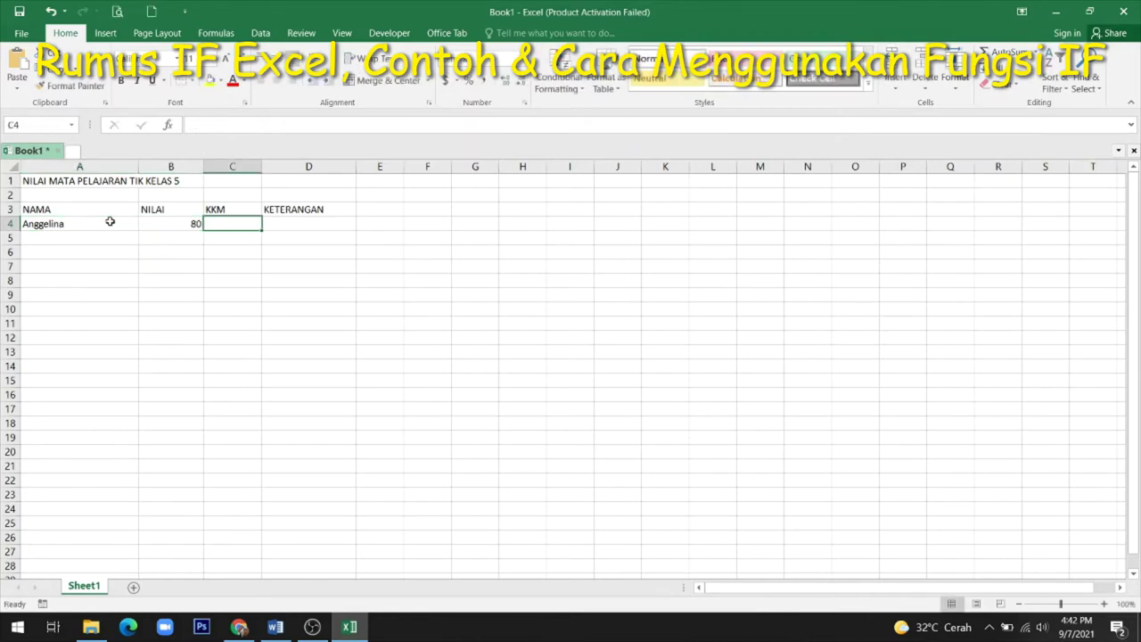
type("70")
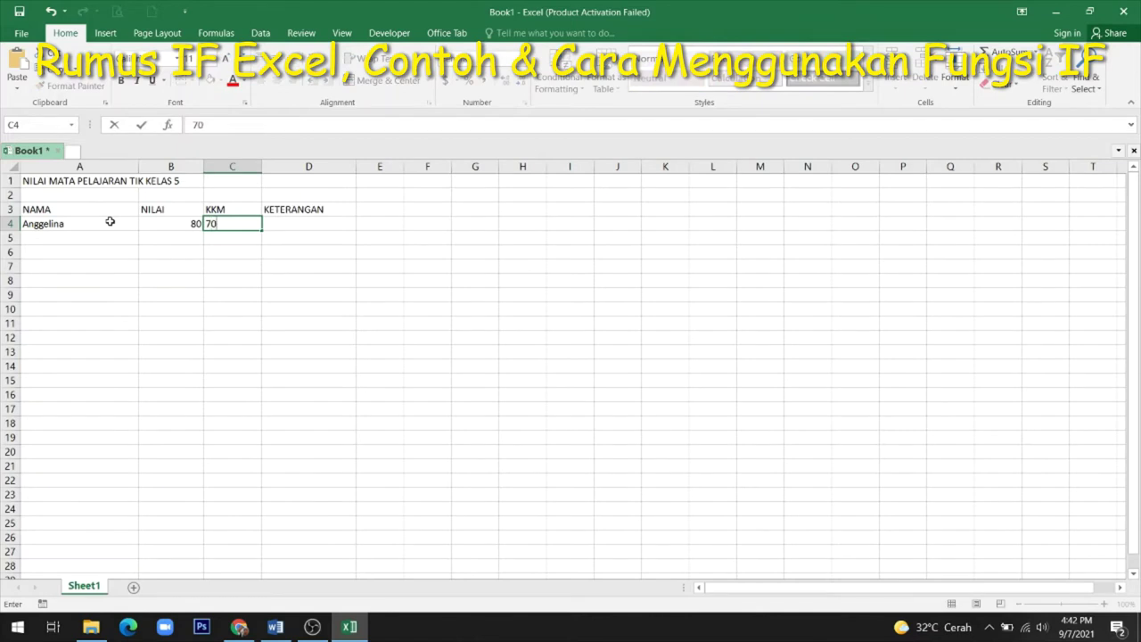
key("Return")
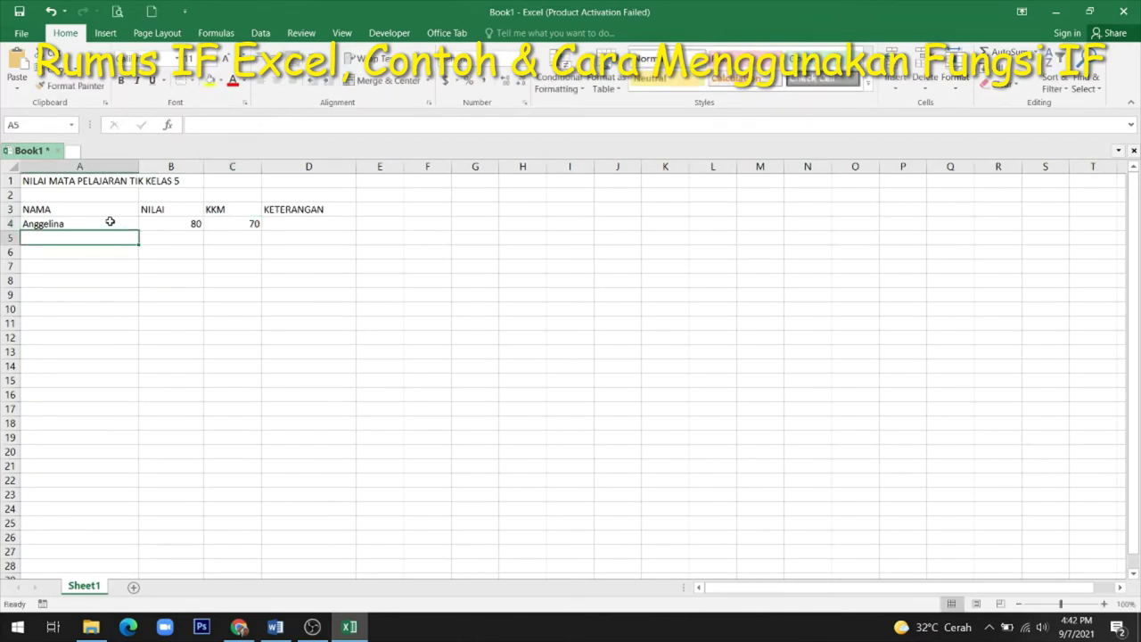
Enter the second and third students' names with scores 75 and 65, each with KKM 70.
type("N")
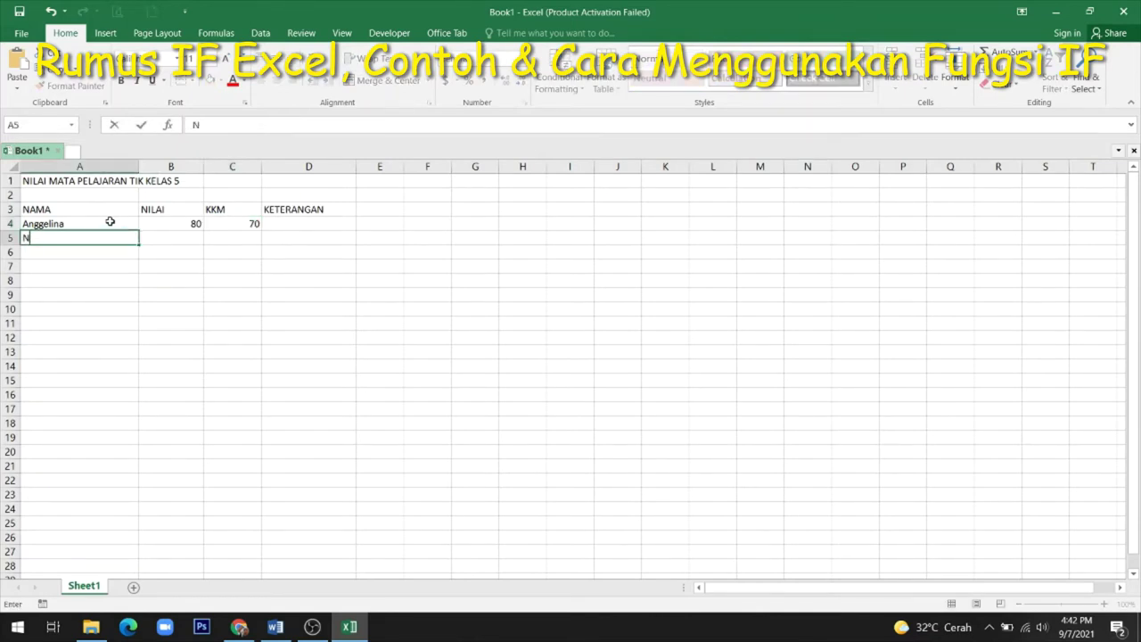
type("icodemus")
key("Tab")
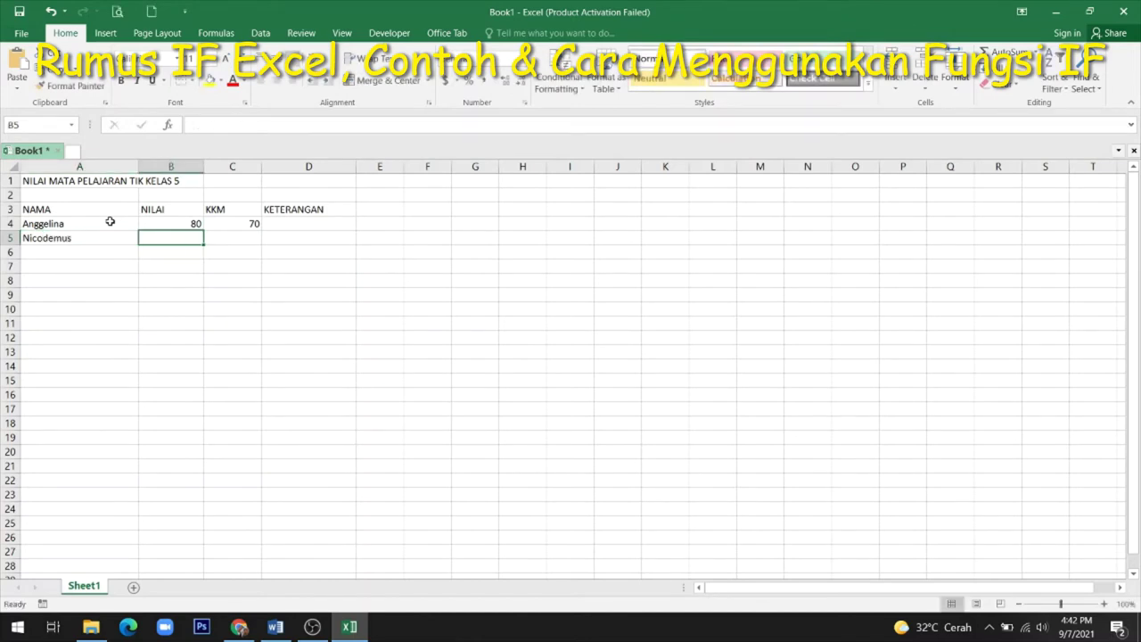
type("75")
key("Tab")
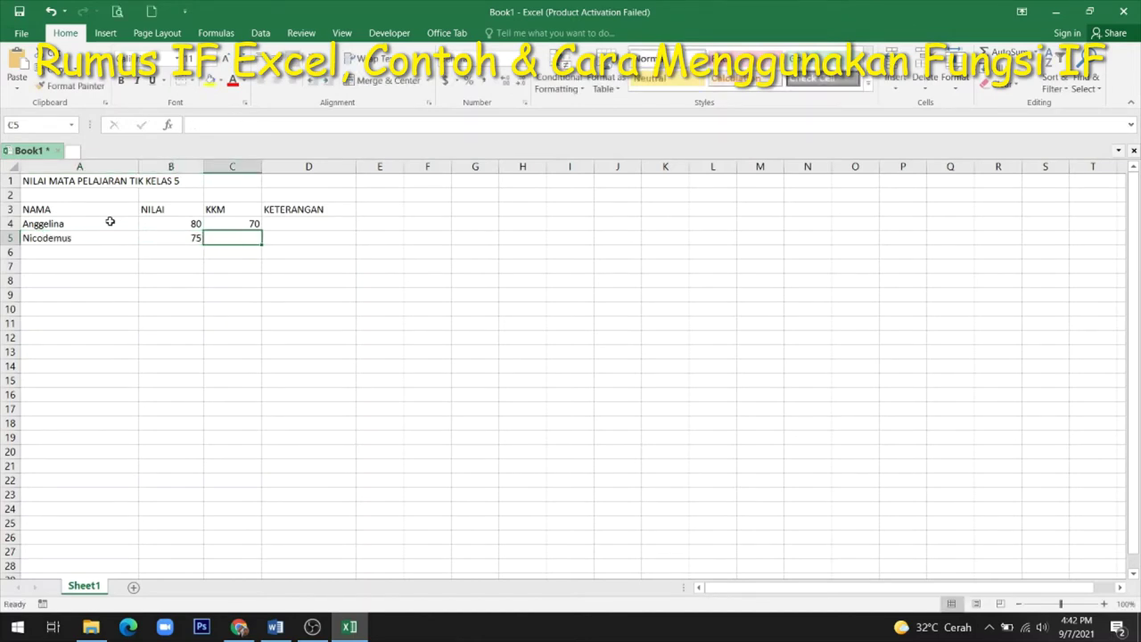
type("70")
key("Return")
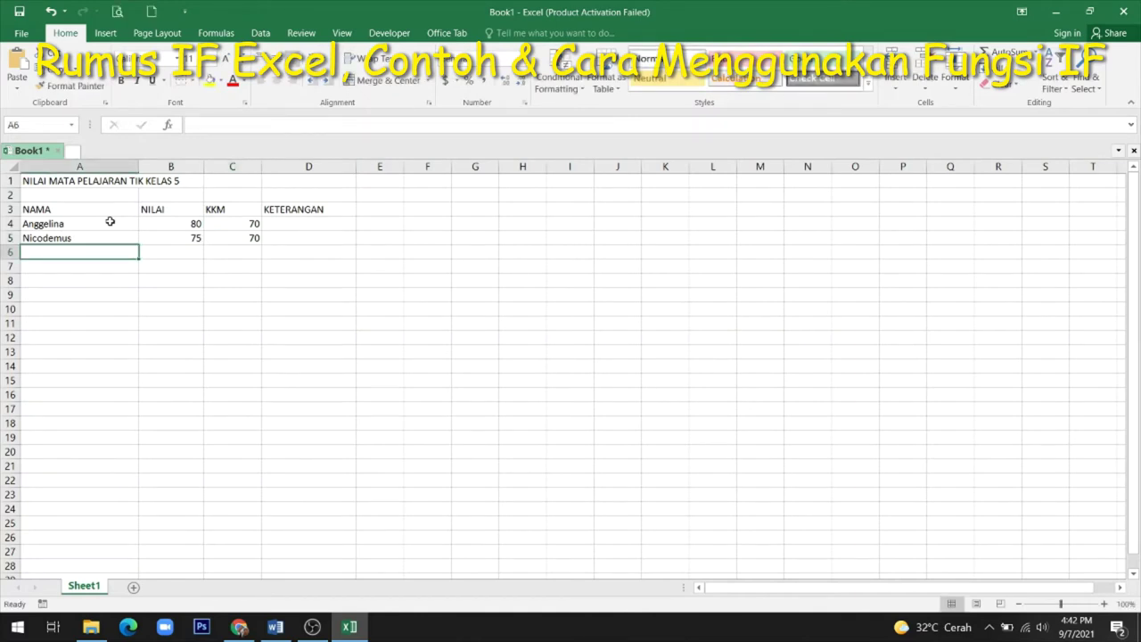
type("Ale")
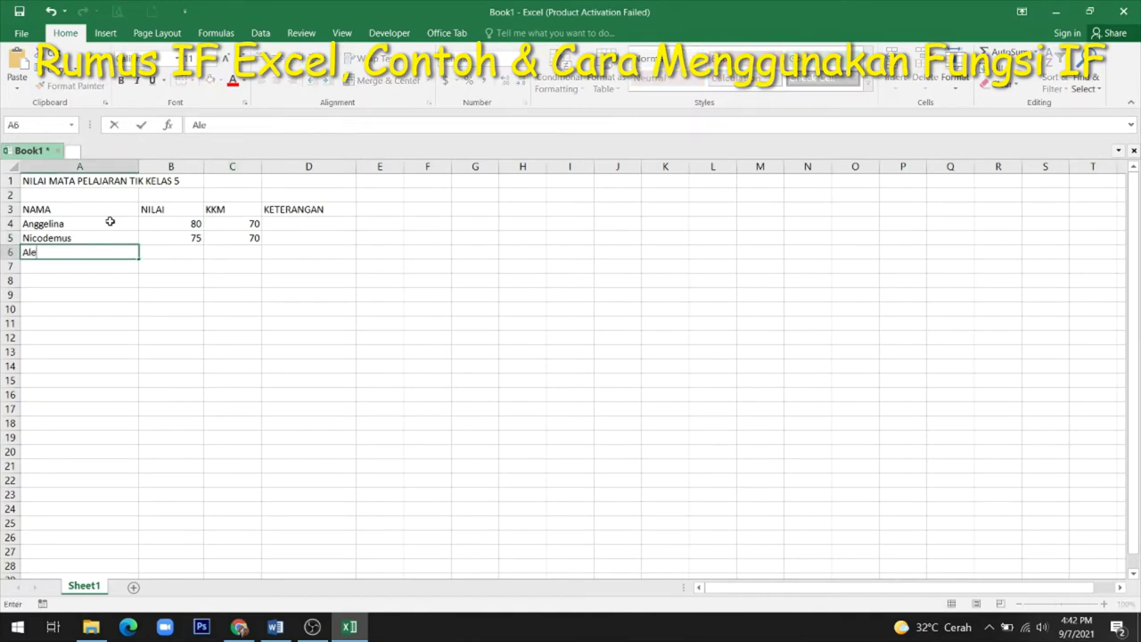
type("xander")
key("Tab")
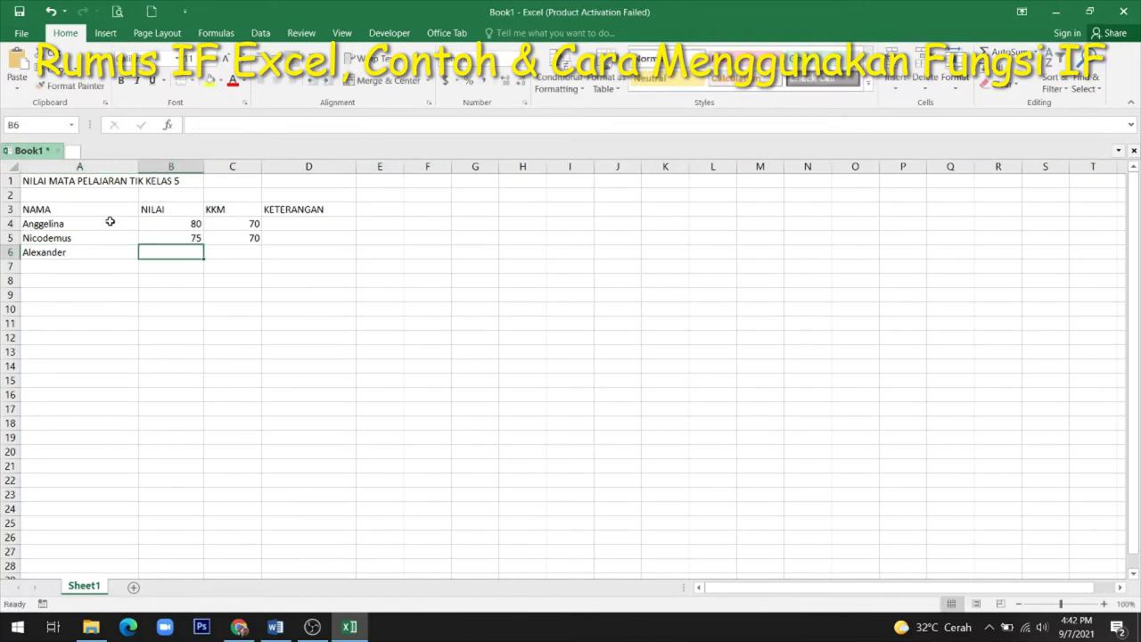
type("65")
key("Tab")
type("70")
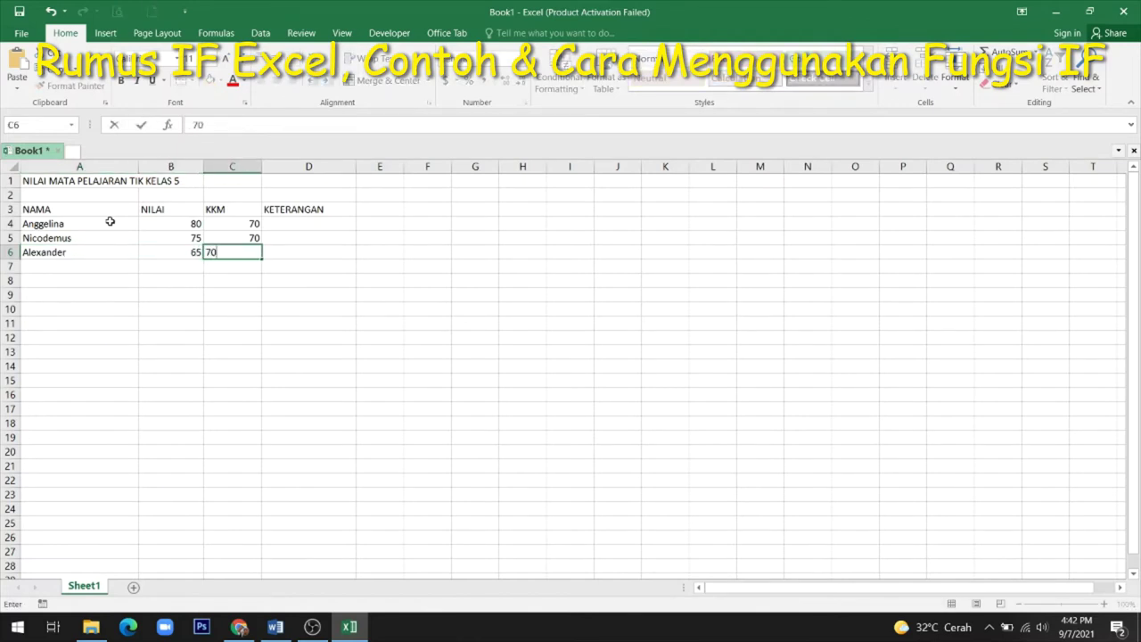
key("Return")
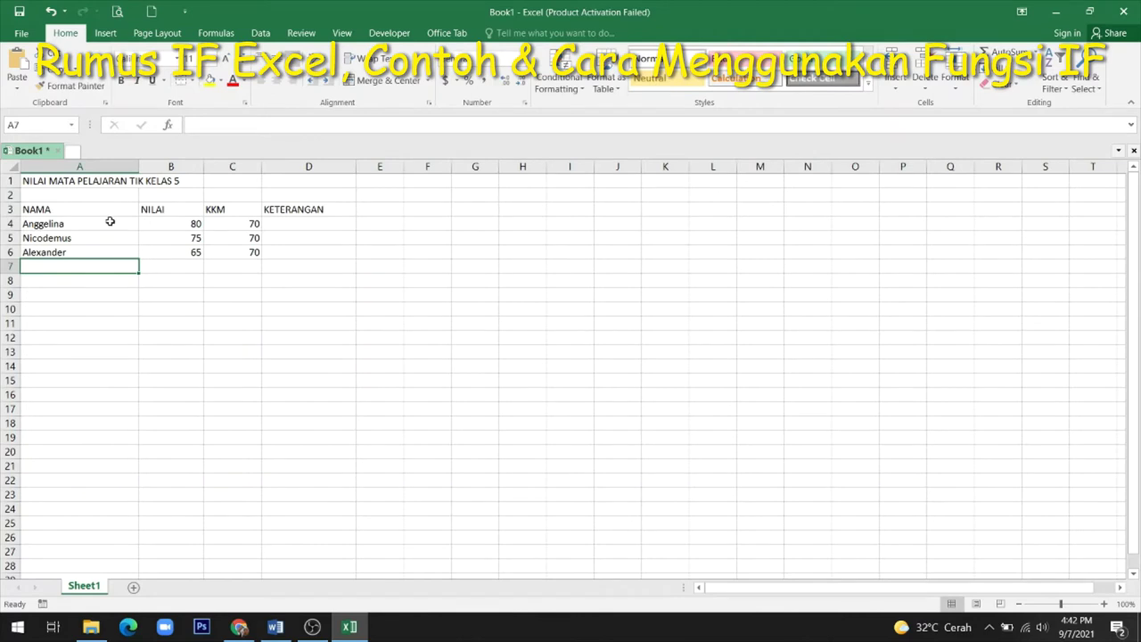
Enter the fourth and fifth students' names with scores 90 and 60, each with KKM 70.
type("Filipus")
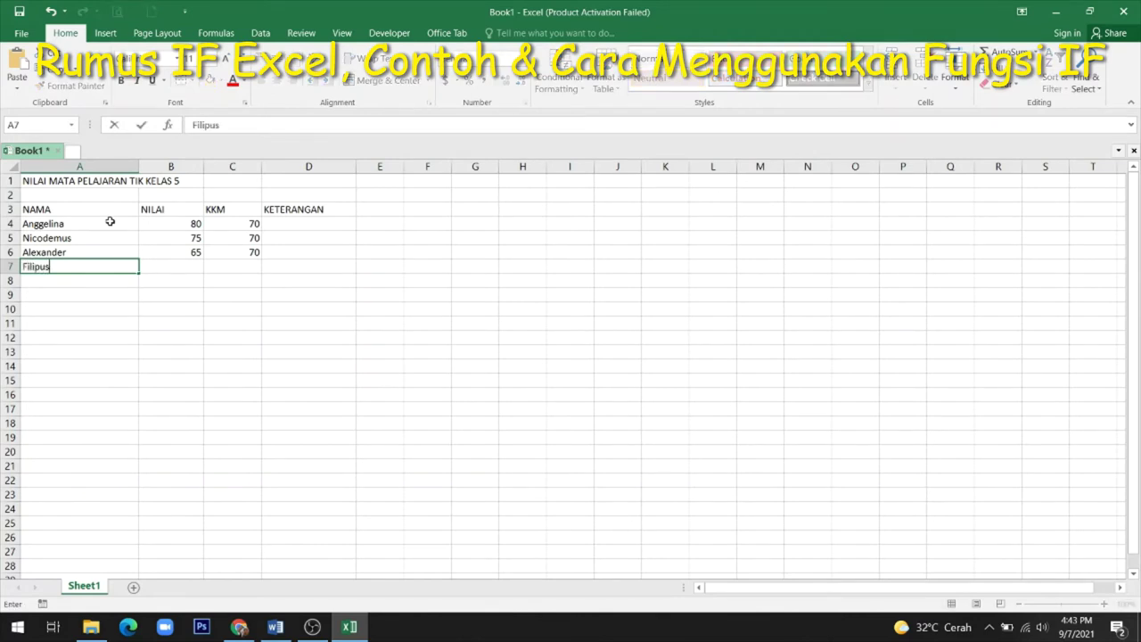
key("Tab")
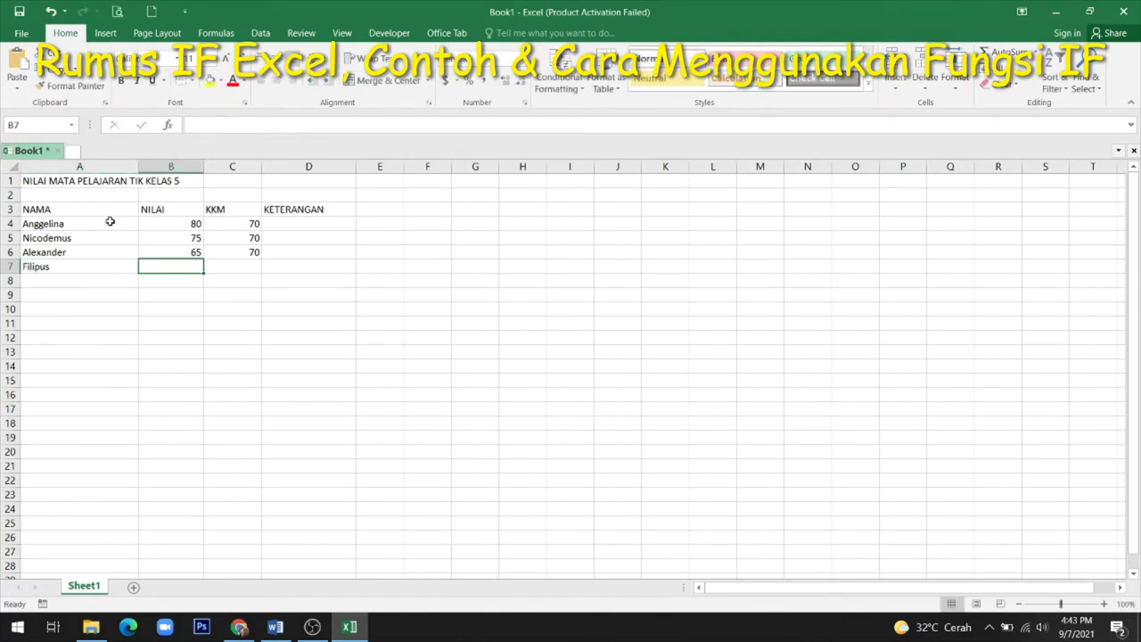
type("90")
key("Tab")
type("70")
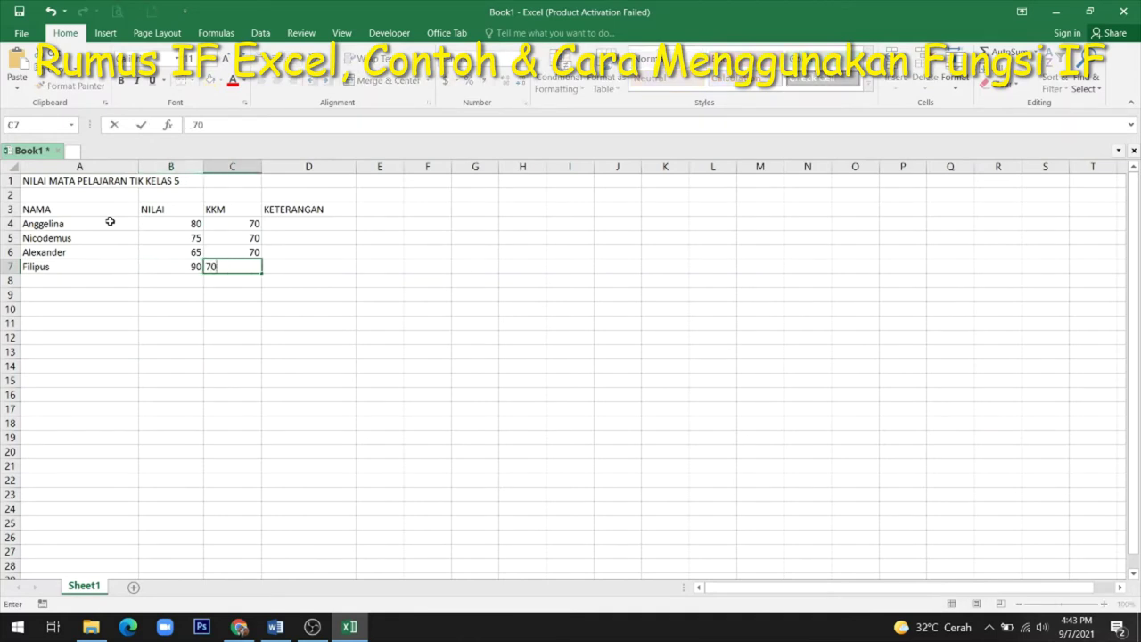
key("Return")
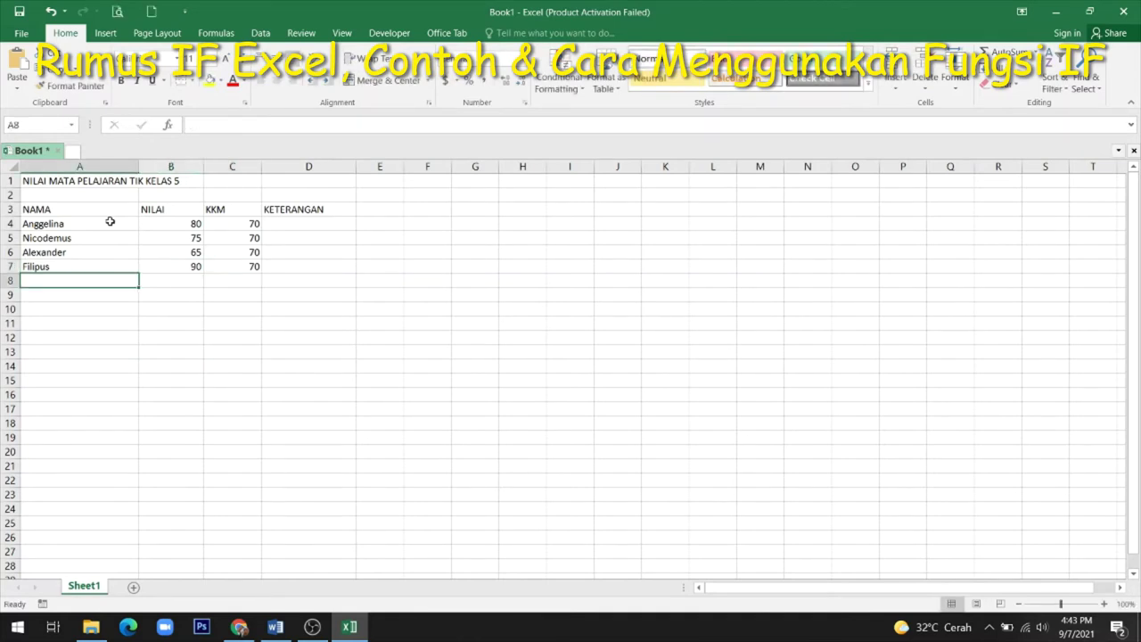
type("Anwar")
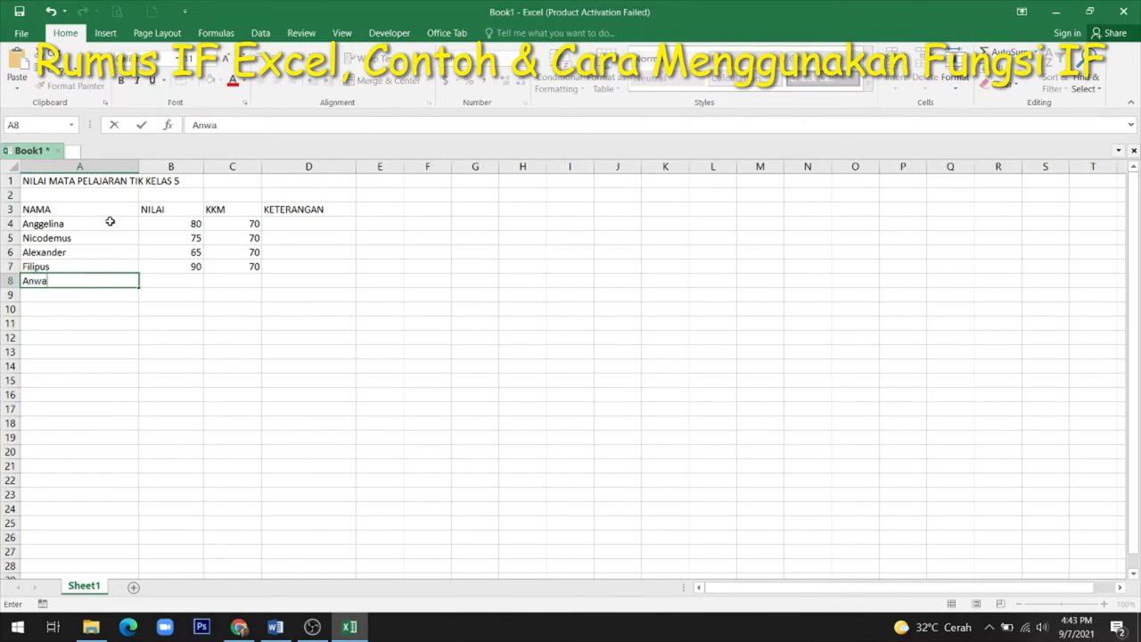
key("Tab")
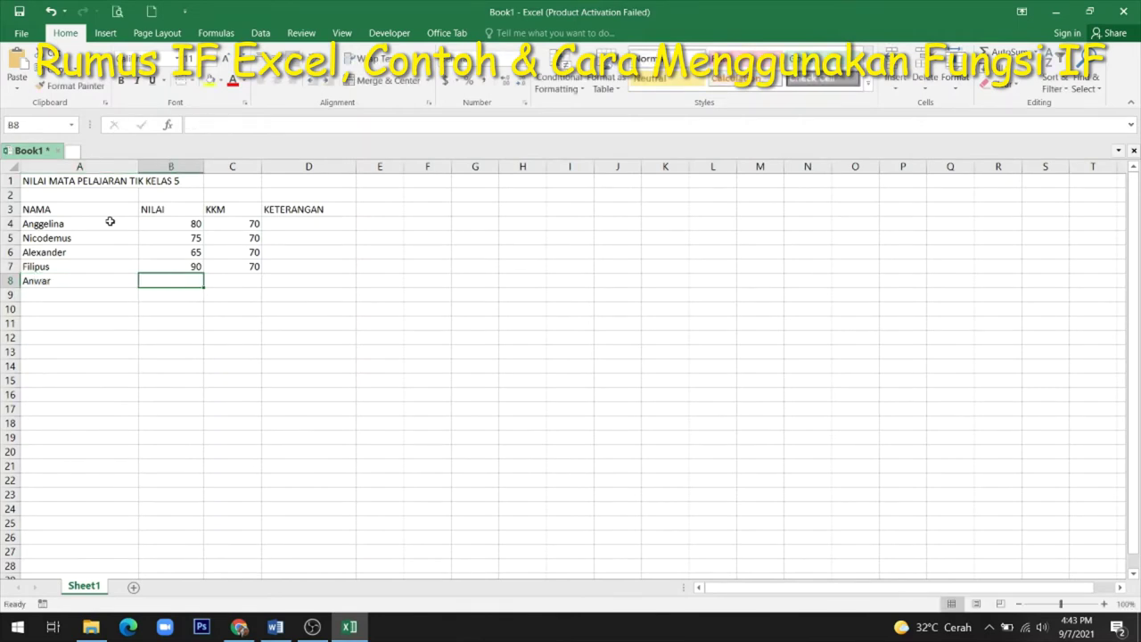
type("60")
key("Tab")
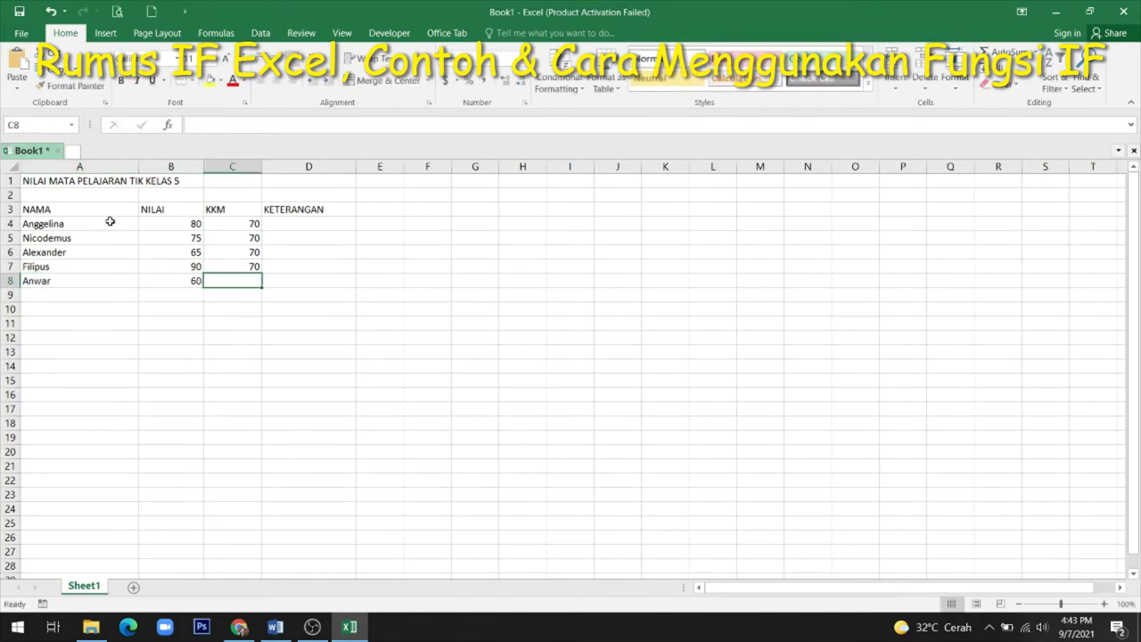
type("70")
key("Tab")
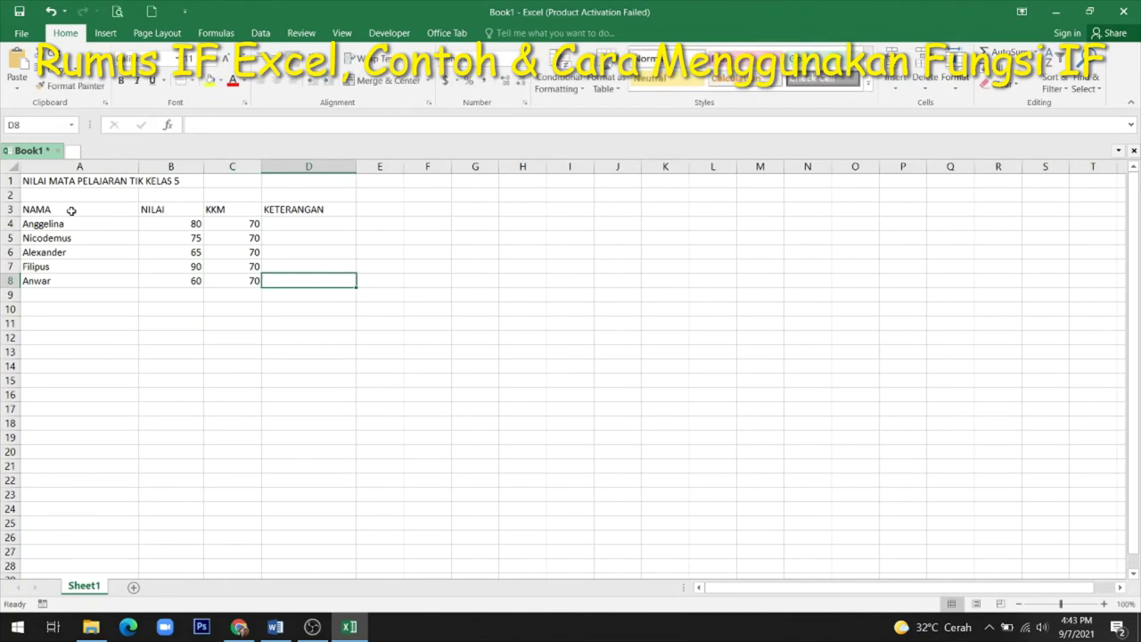
Apply All Borders to the table range A3:D8.
left_click_drag(69, 210, 332, 285)
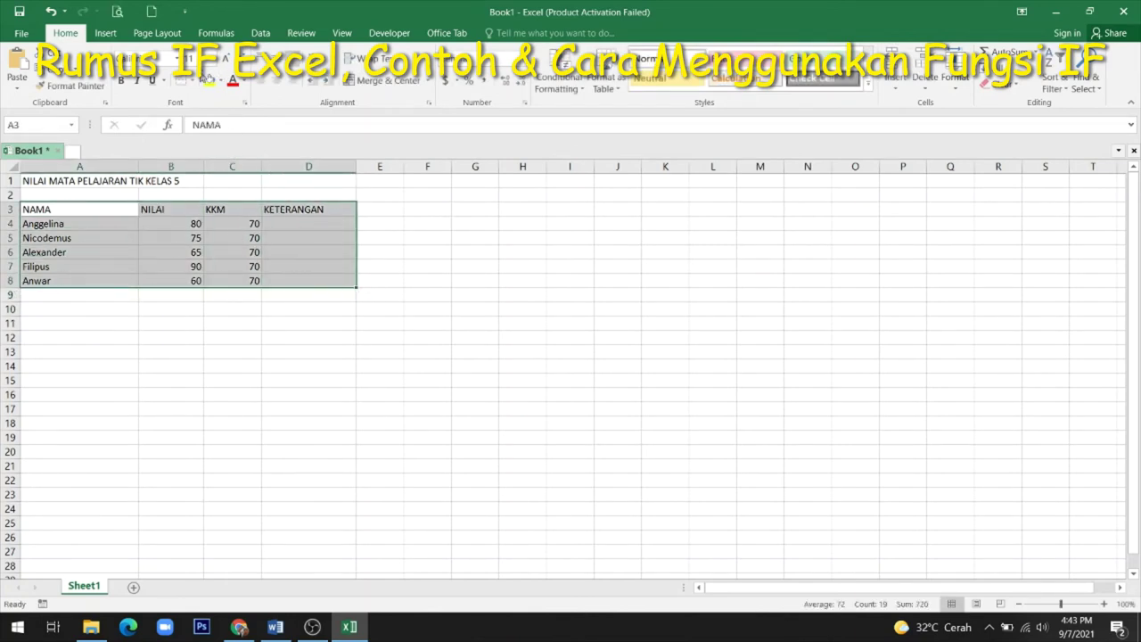
left_click(191, 83)
left_click(224, 204)
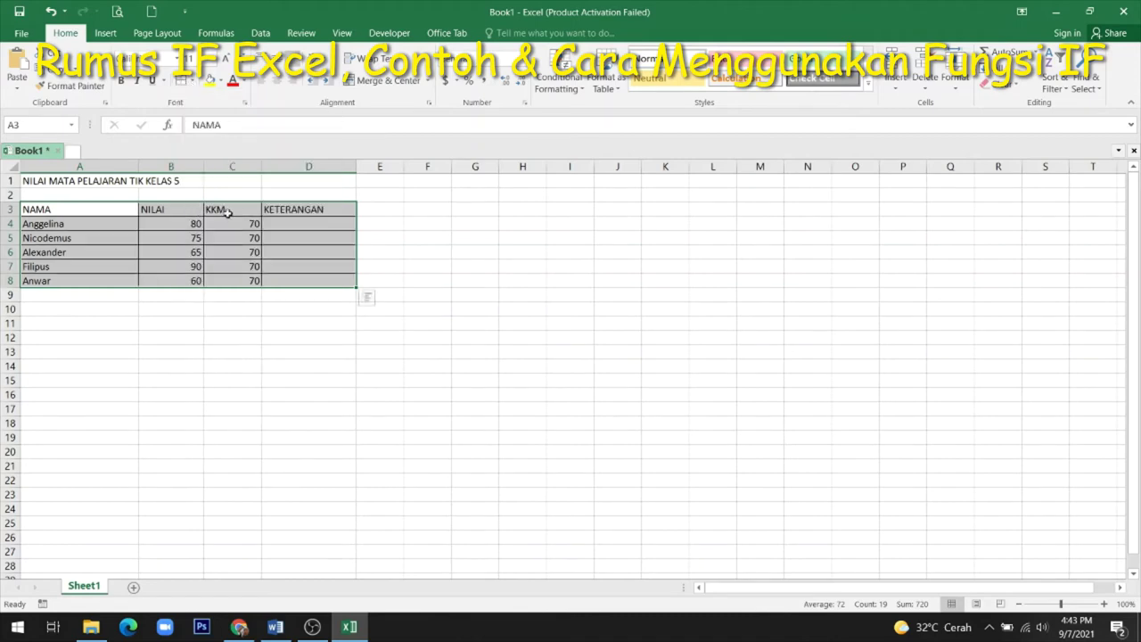
scroll(580, 350, "up", 4, "ctrl")
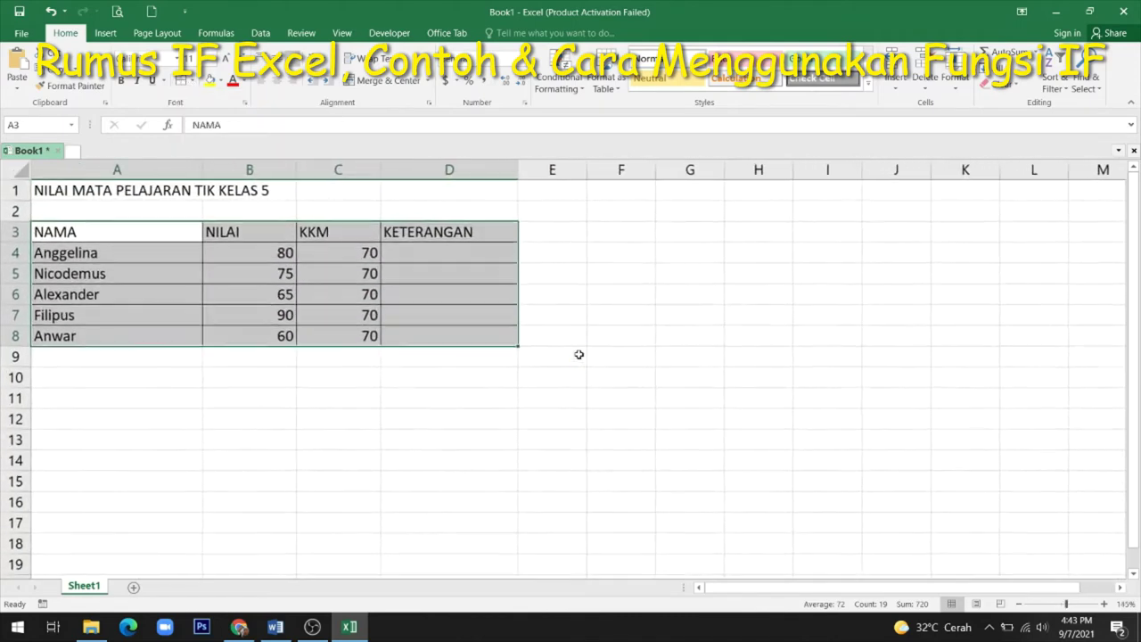
Merge and center the title across A1:D1.
mouse_move(60, 192)
left_mouse_down()
mouse_move(467, 231)
mouse_move(498, 198)
left_mouse_up()
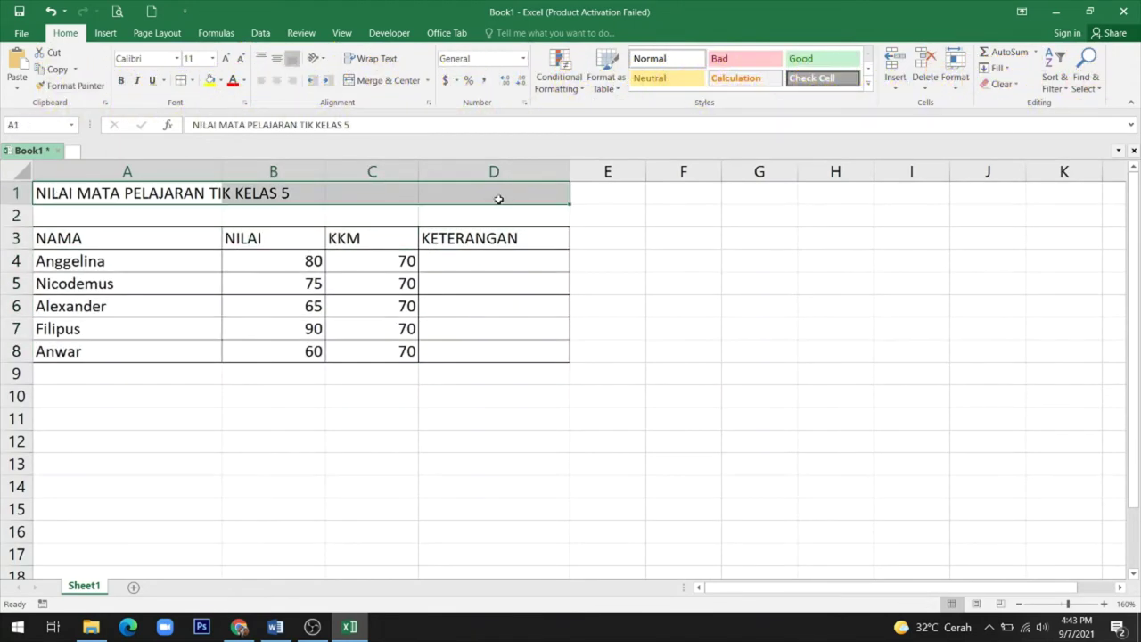
left_click(379, 82)
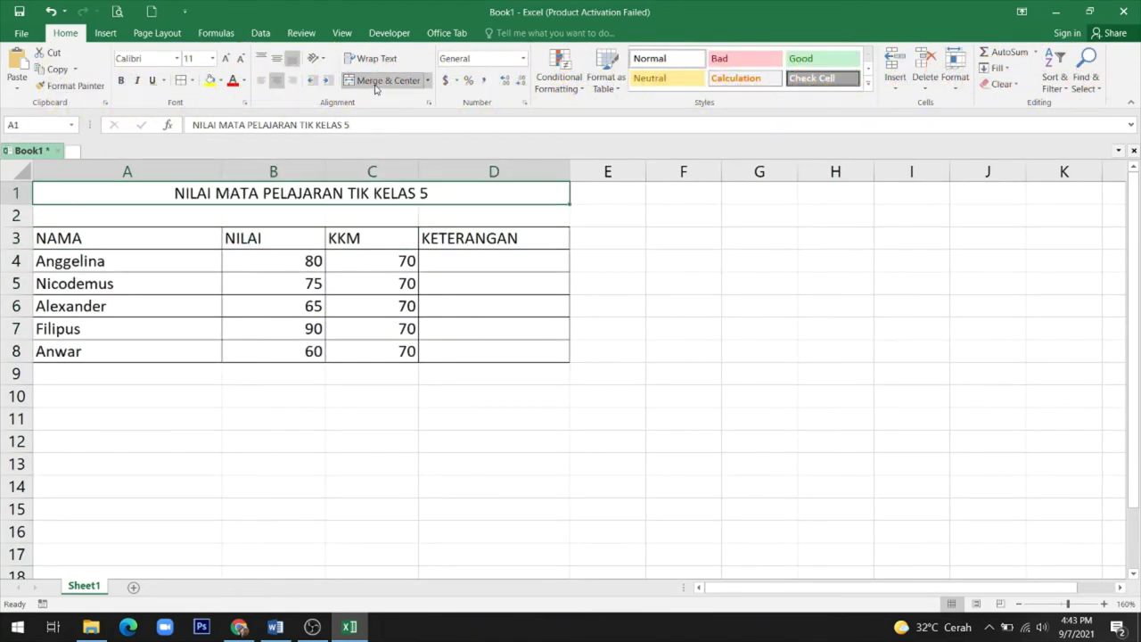
left_click(231, 500)
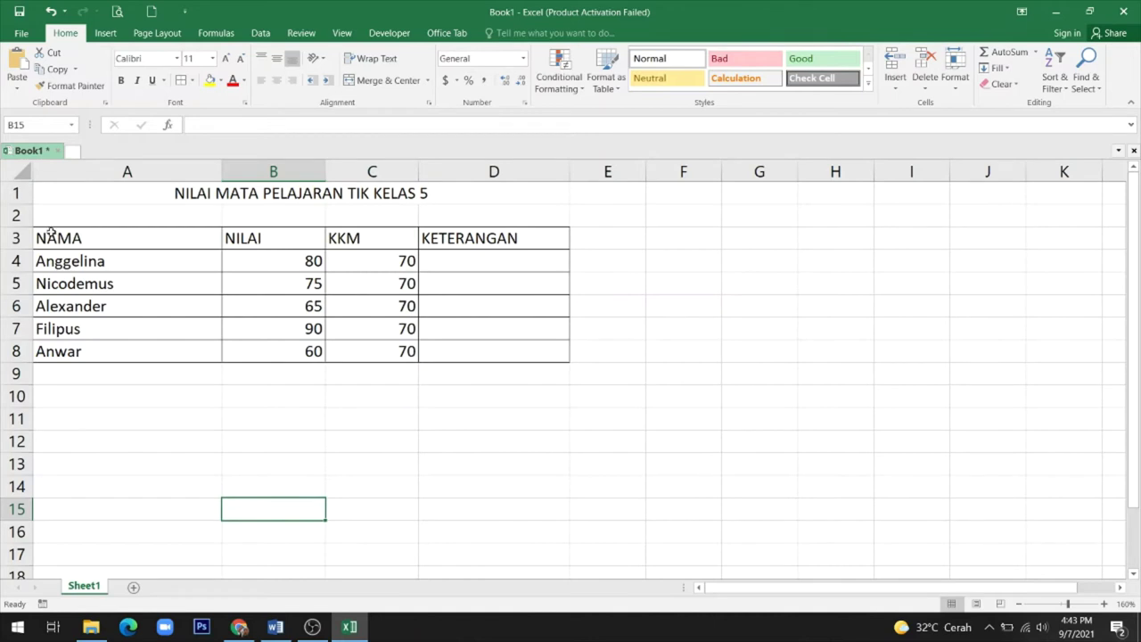
Center the header labels in A3:D3 and the NILAI and KKM values in B4:C8.
mouse_move(47, 233)
left_mouse_down()
mouse_move(203, 267)
mouse_move(495, 239)
left_mouse_up()
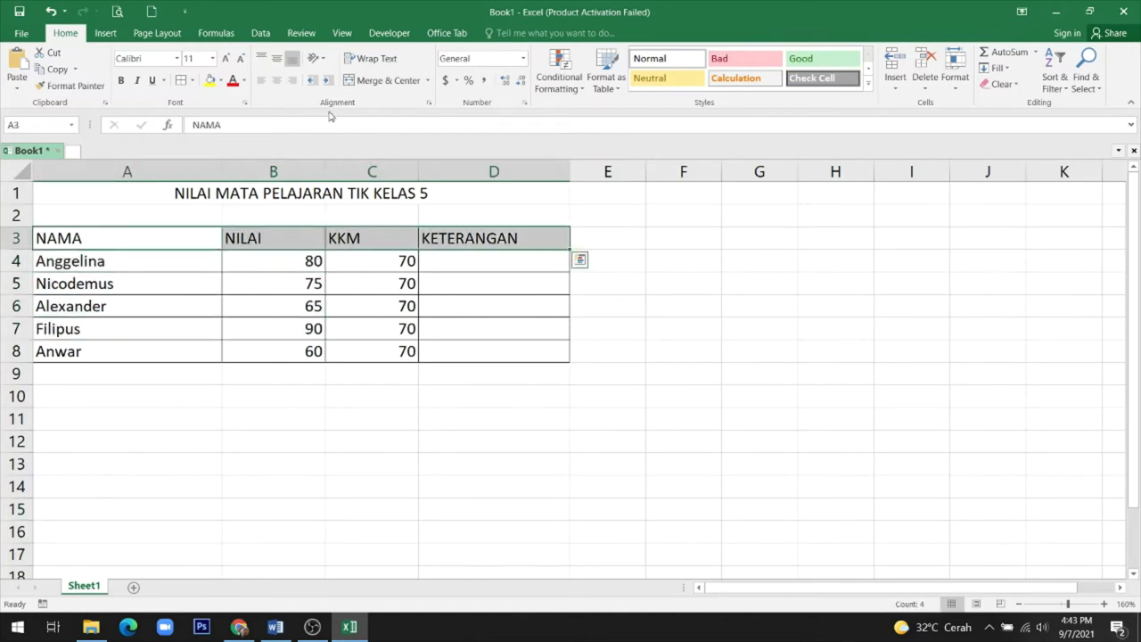
left_click(282, 84)
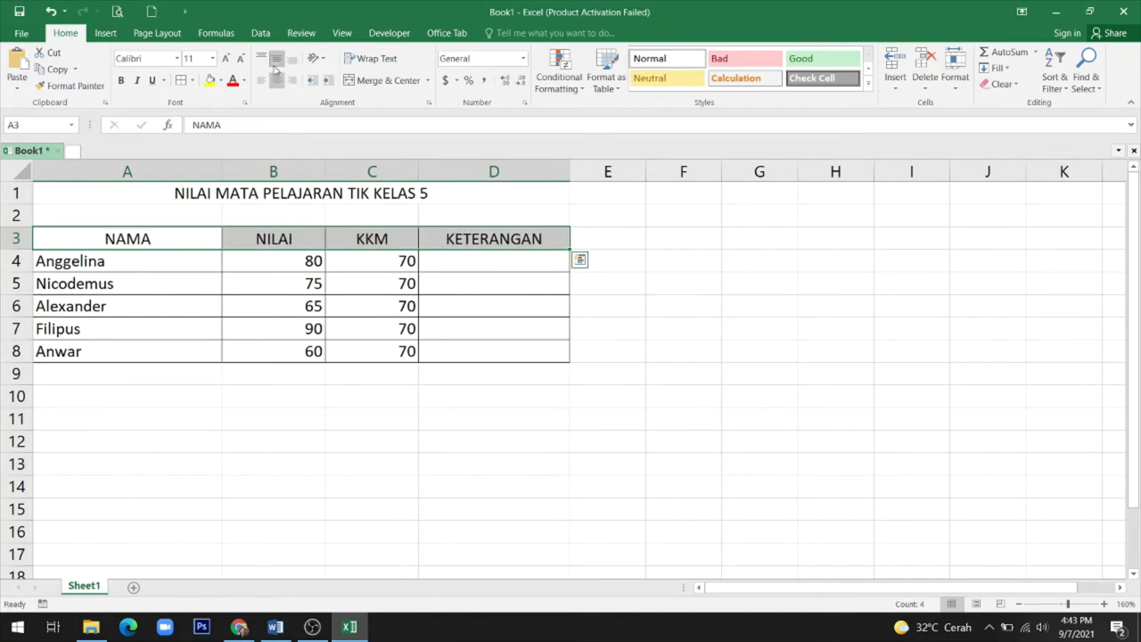
left_click_drag(287, 263, 406, 351)
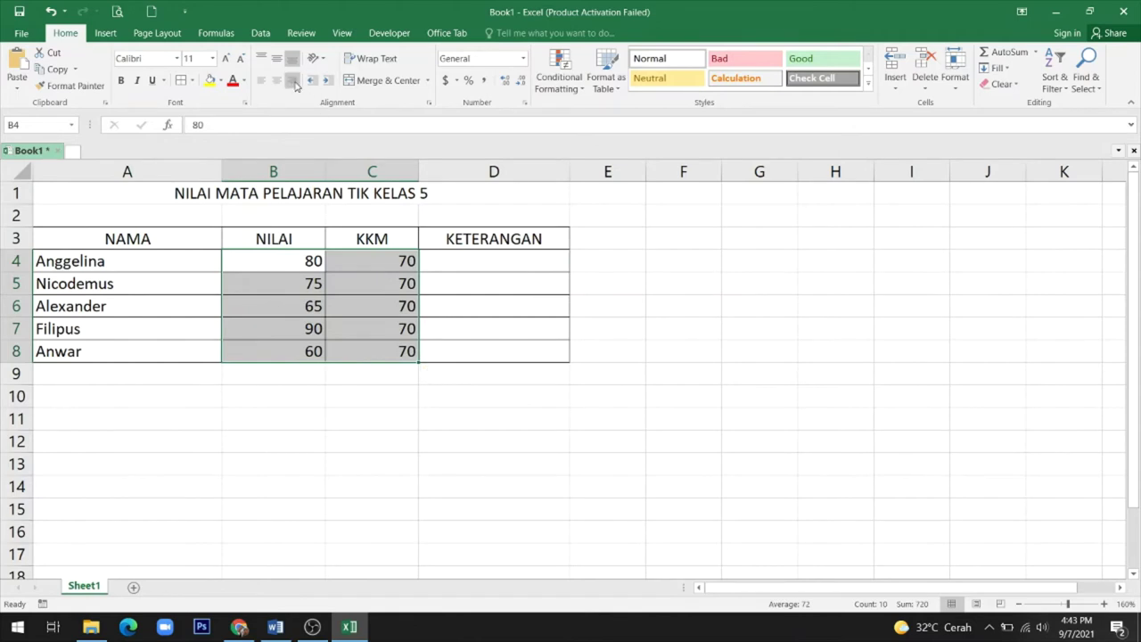
left_click(278, 85)
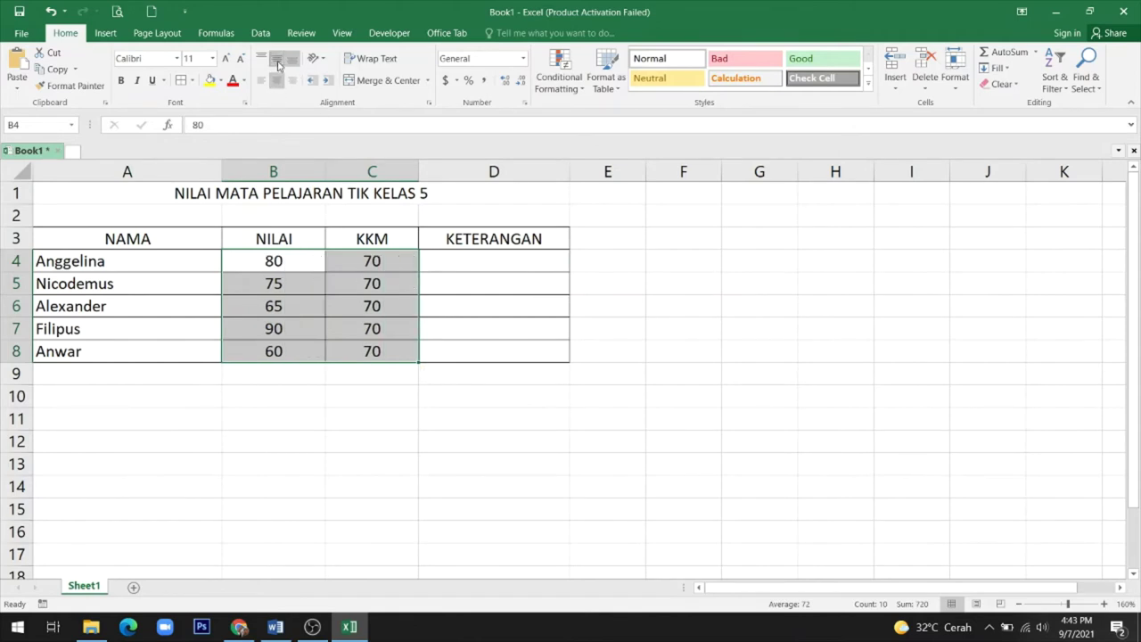
left_click(690, 235)
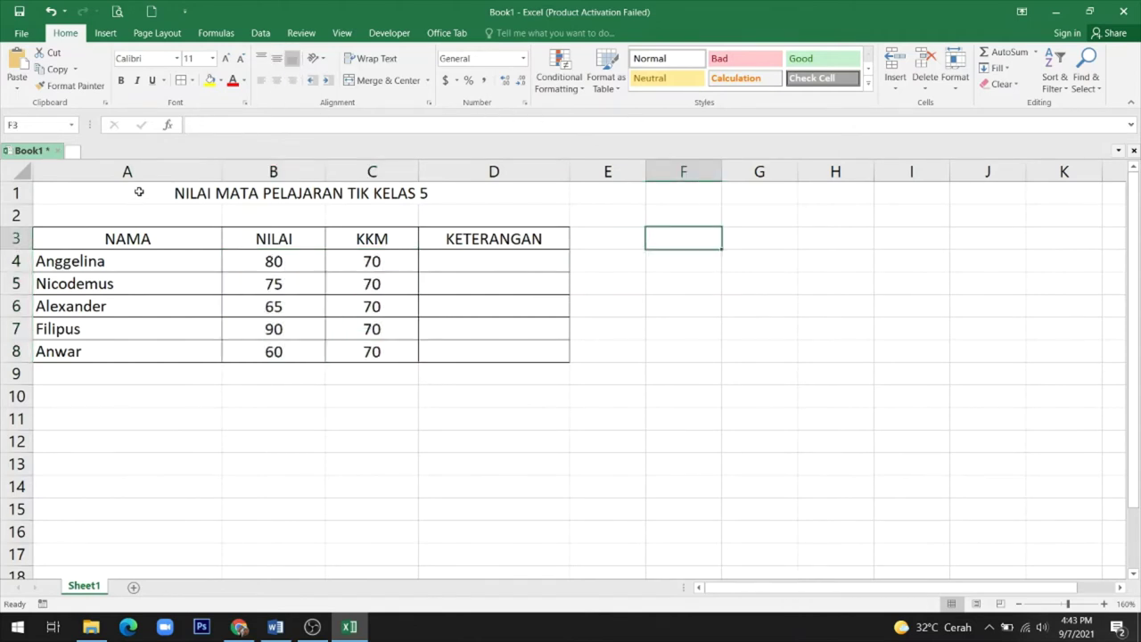
left_click_drag(139, 190, 158, 359)
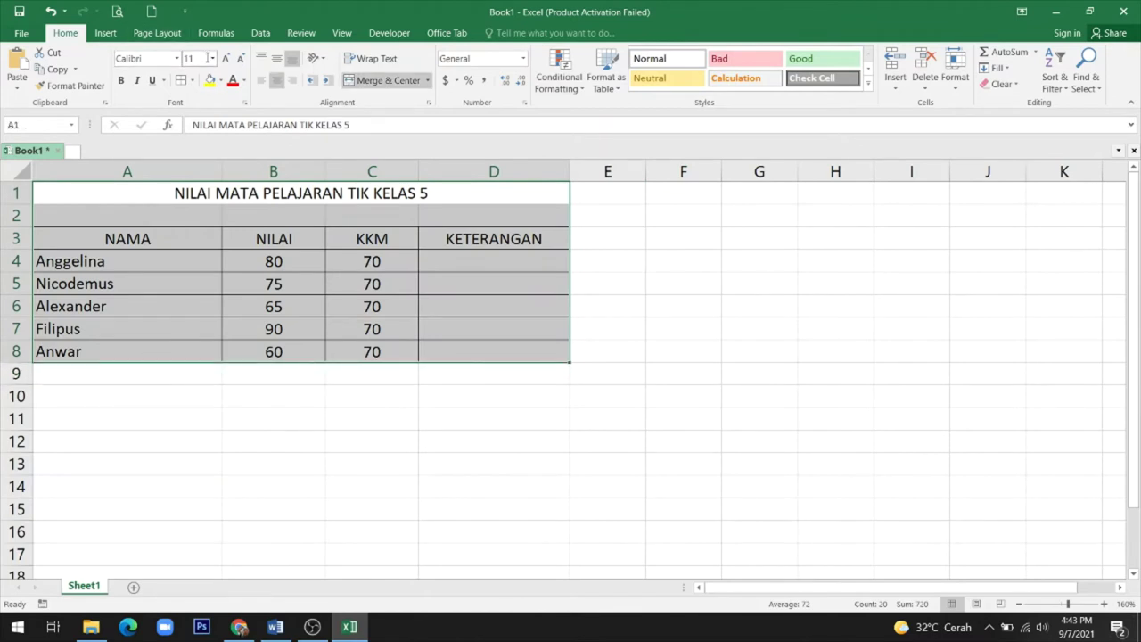
Set the whole table and title to Arial, size 12.
left_click(212, 58)
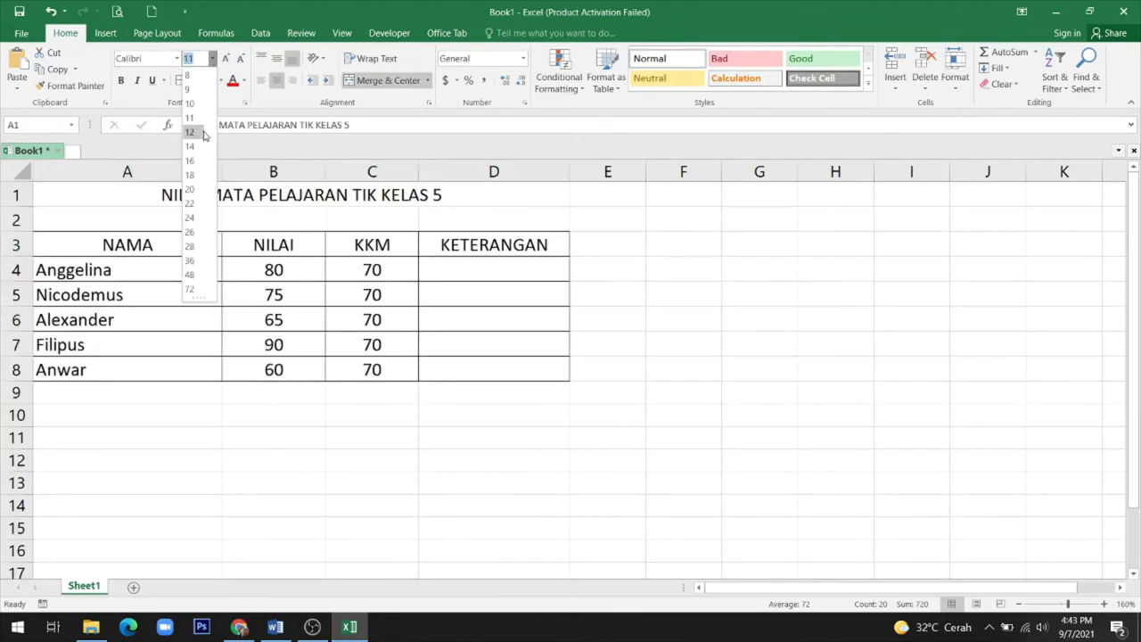
left_click(203, 134)
left_click(177, 57)
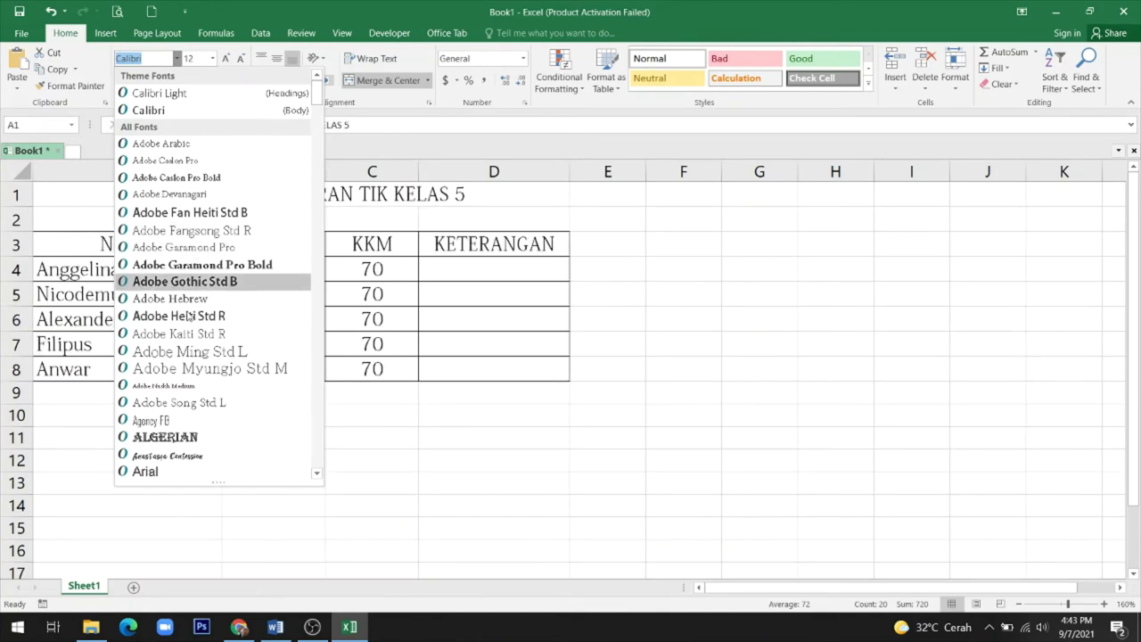
left_click(184, 470)
left_click(316, 443)
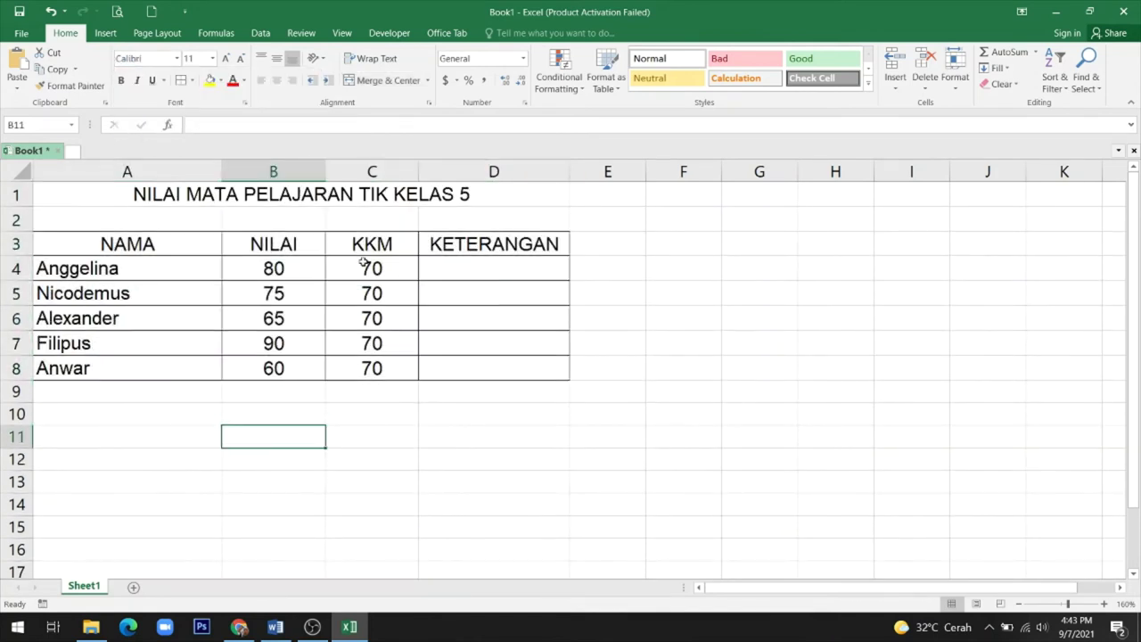
Make the header row A3:D3 bold.
left_click_drag(94, 247, 494, 244)
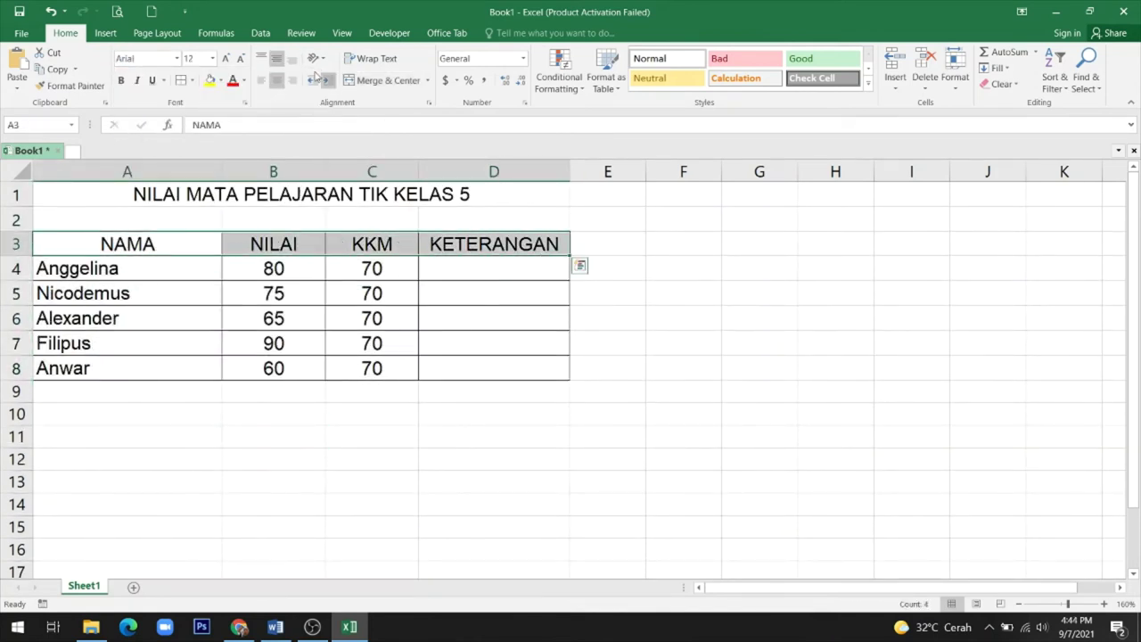
left_click(121, 80)
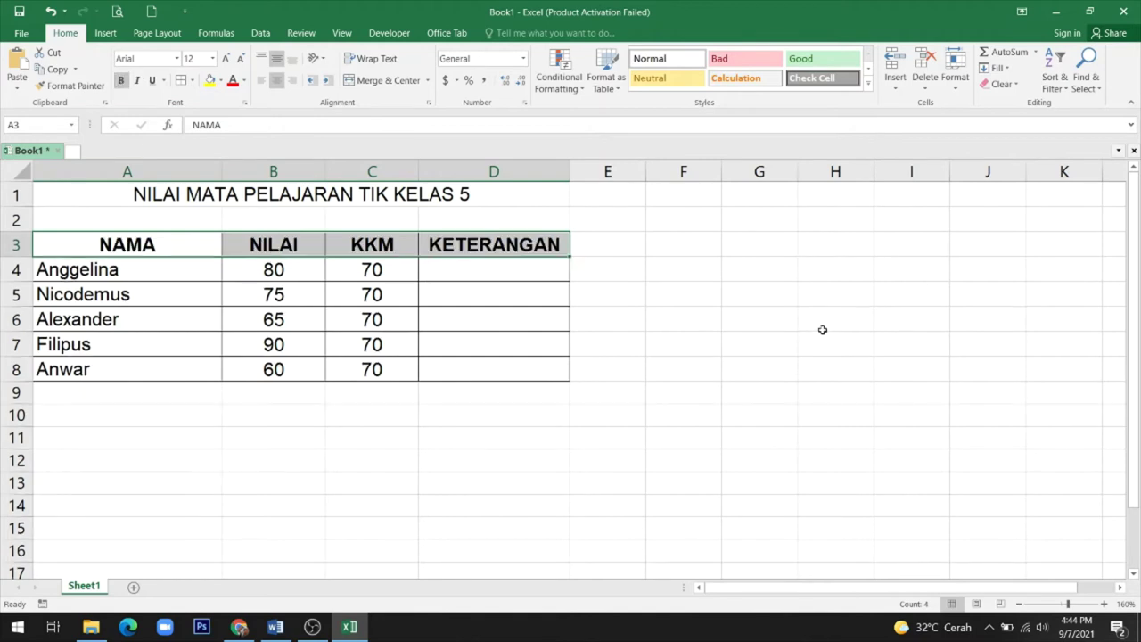
left_click(770, 333)
left_click(503, 266)
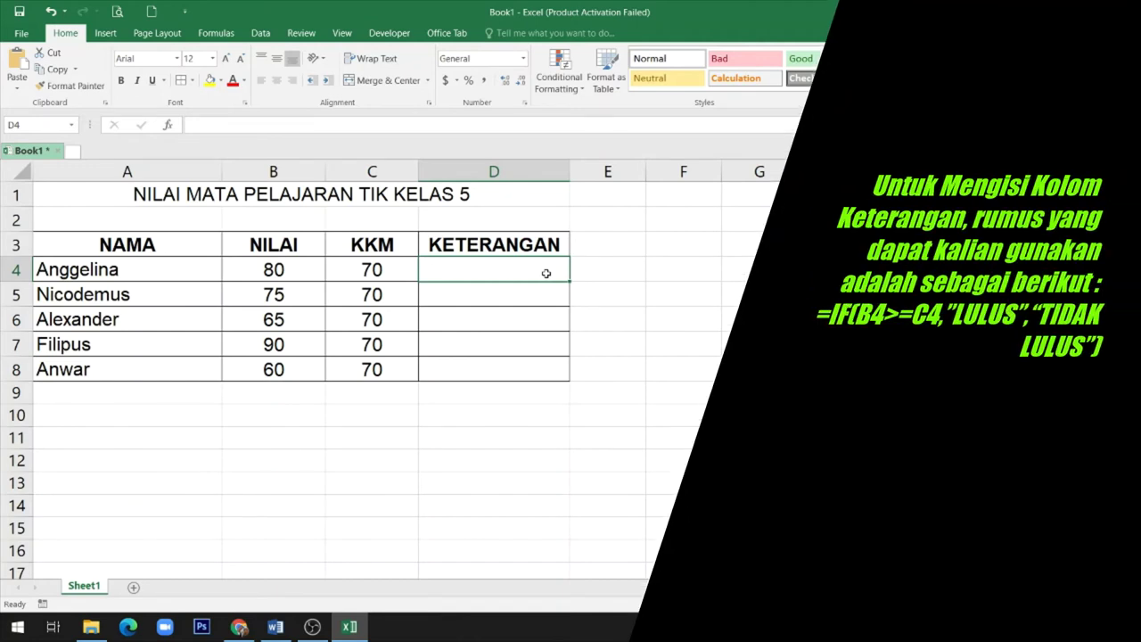
Write D4's IF formula testing B4>=C4, returning "LULUS" or "TIDAK LULUS".
type("=")
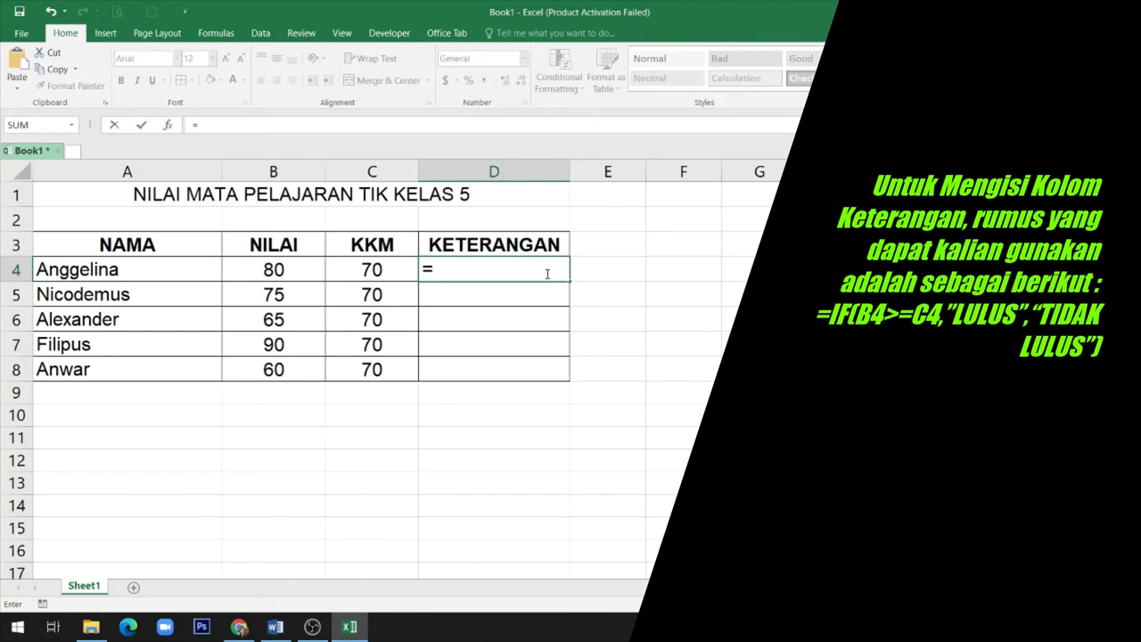
type("IF")
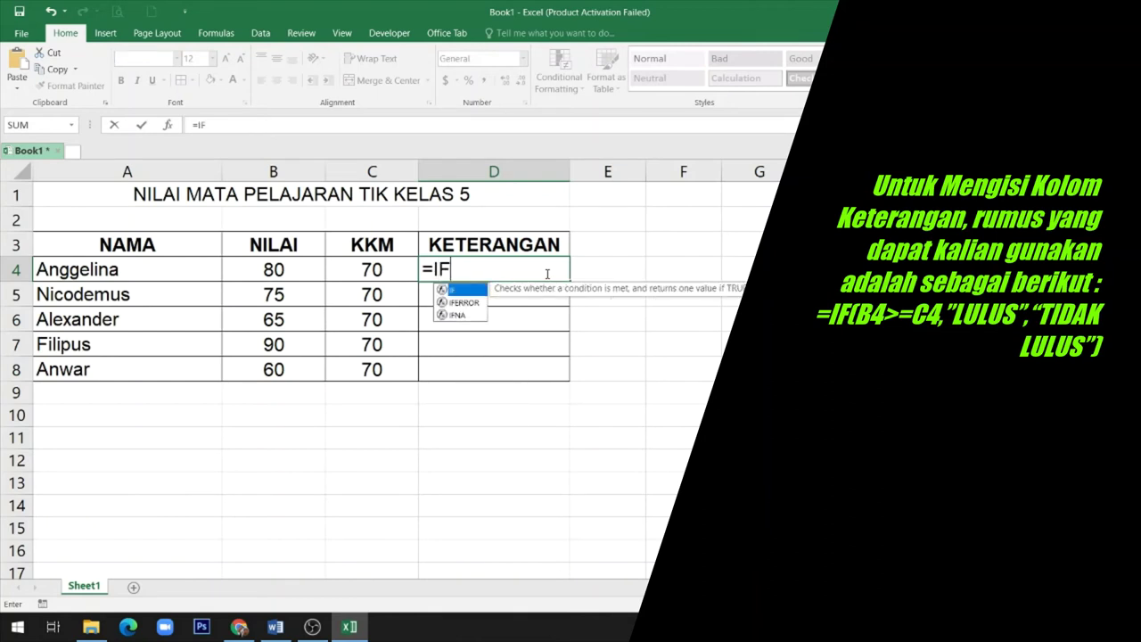
type("(")
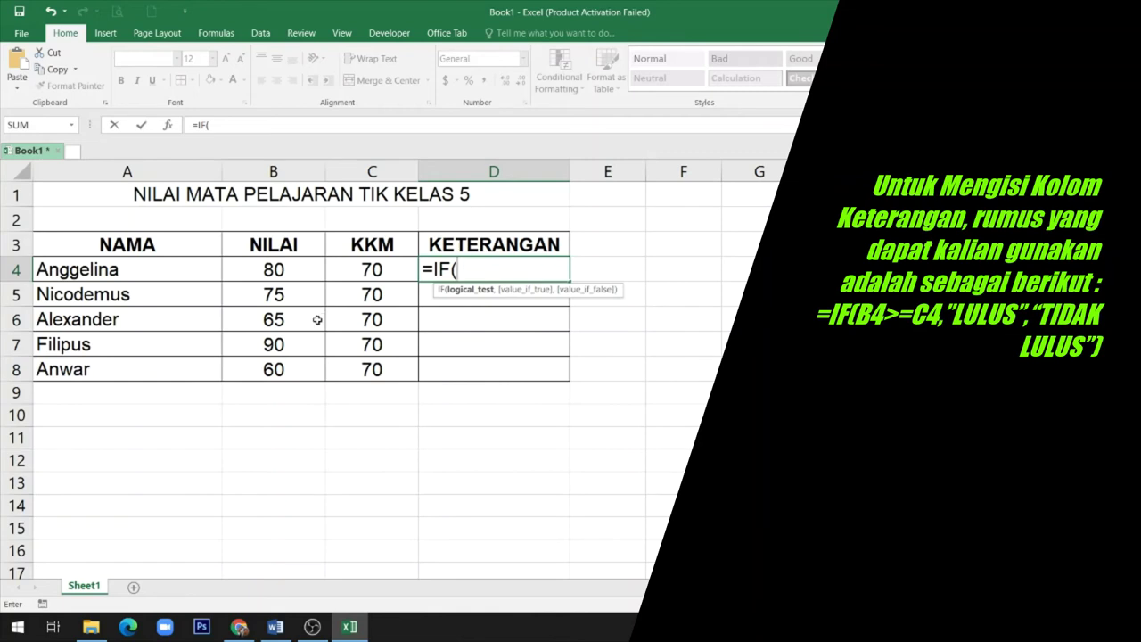
left_click(259, 271)
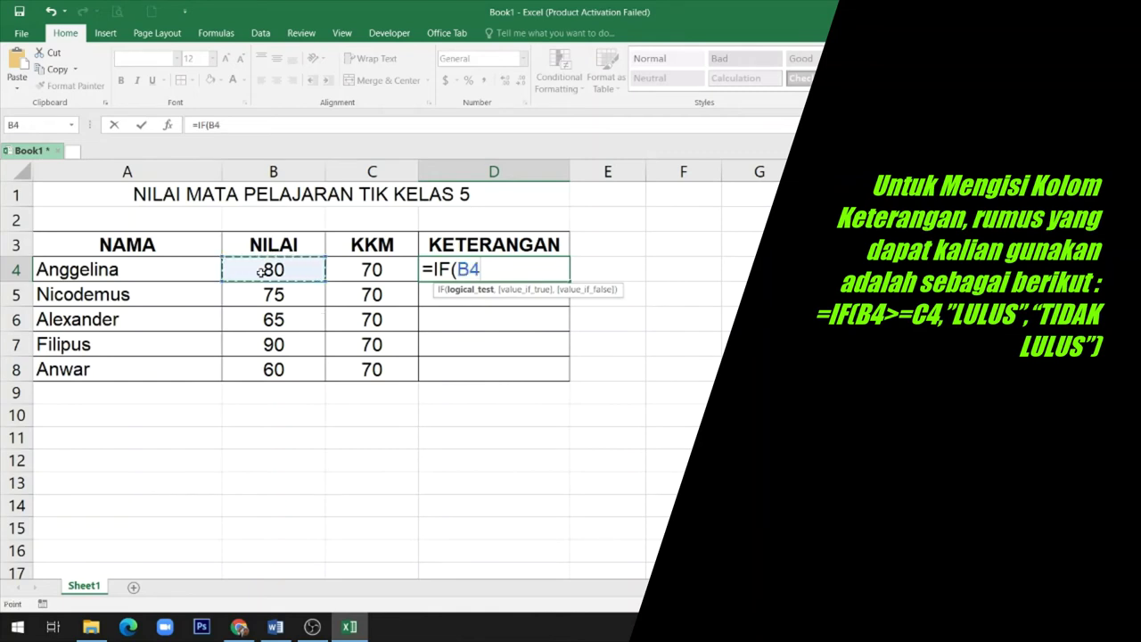
type(">")
type("=")
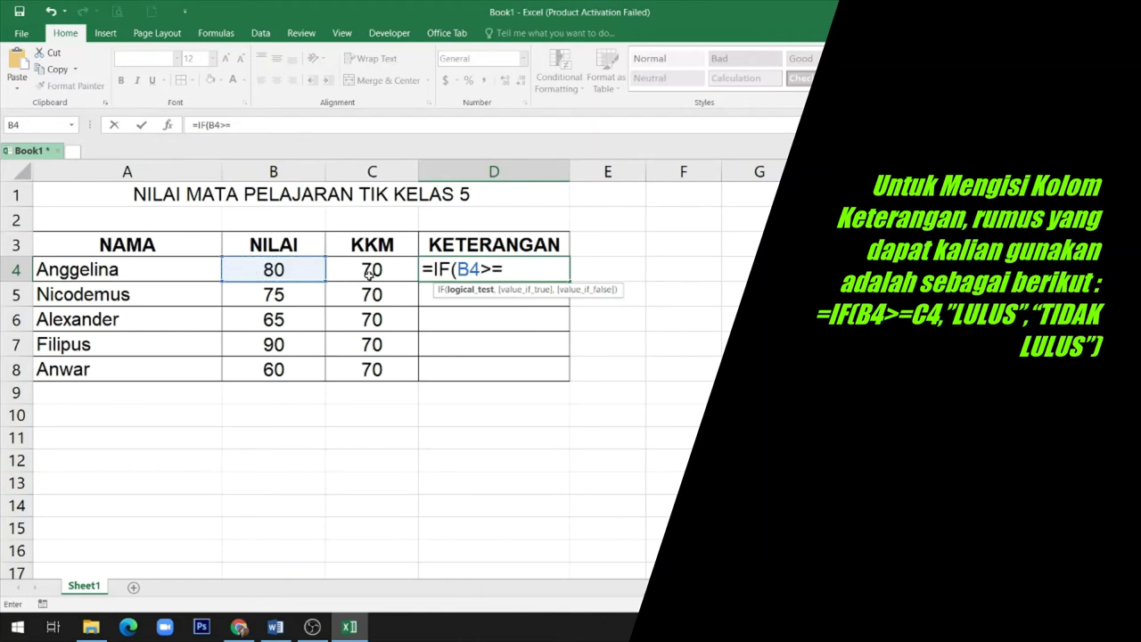
left_click(369, 273)
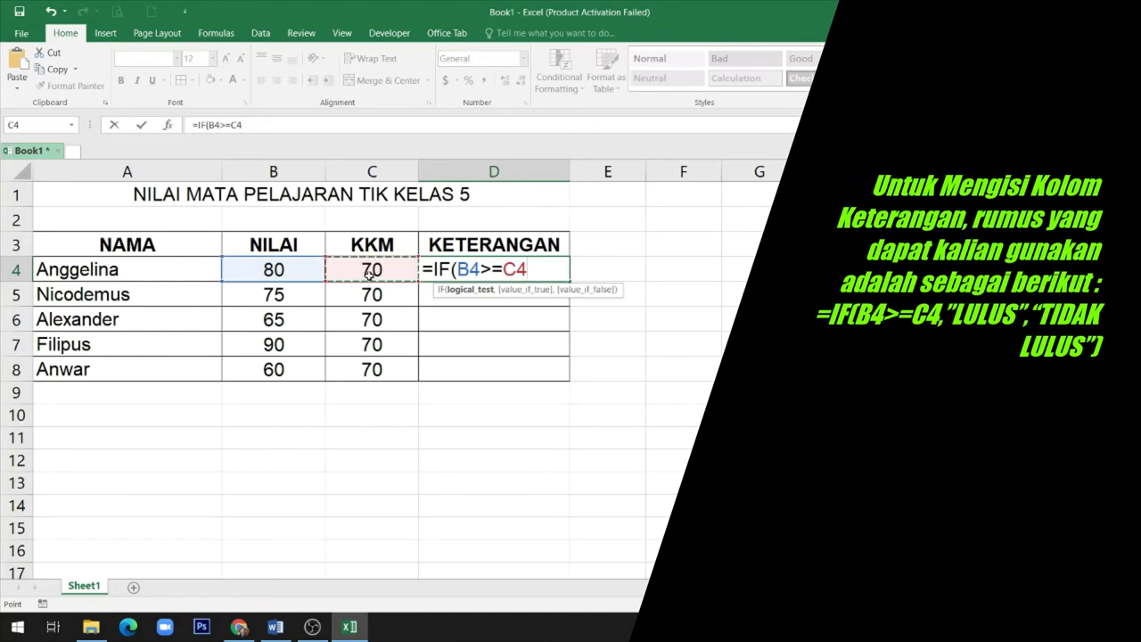
type(",")
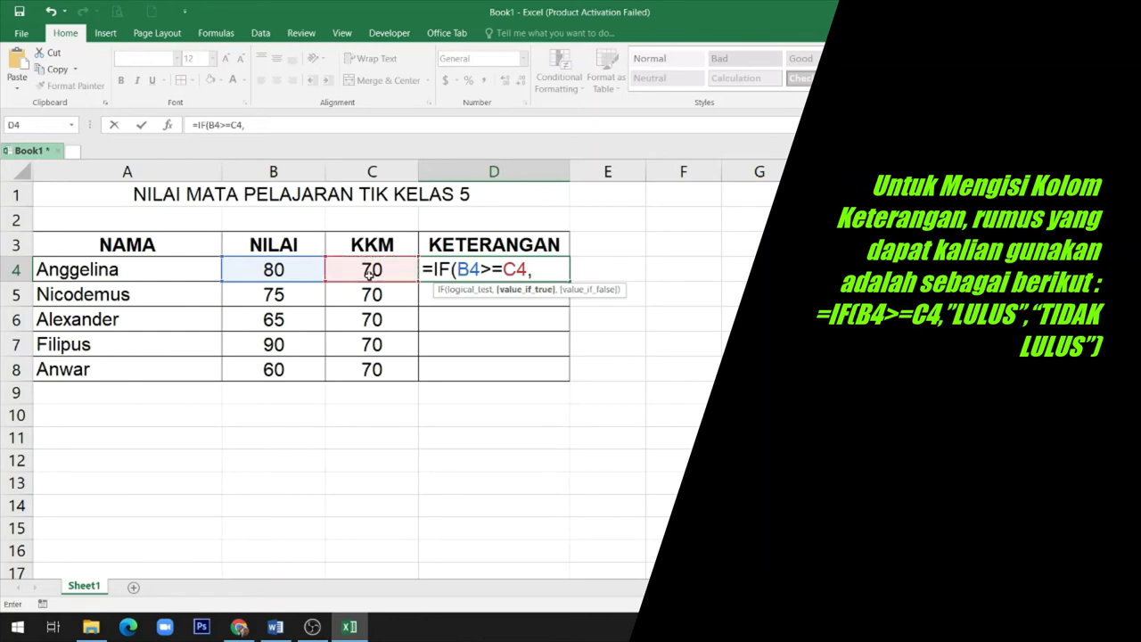
type("\"L")
type("ULUS")
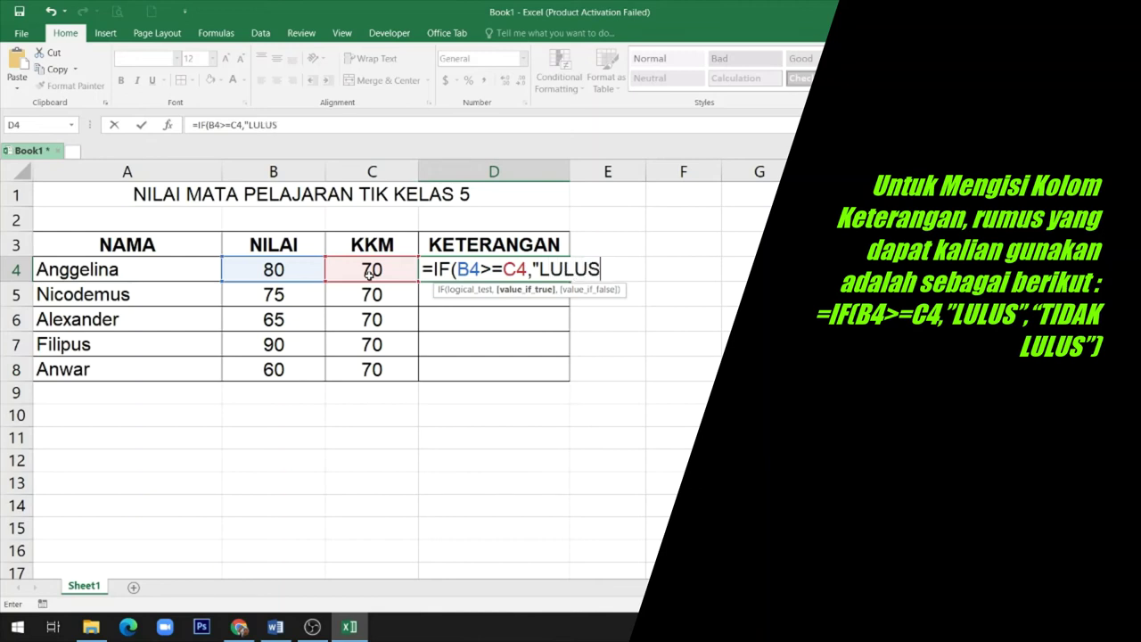
type(",\"")
type("TIDAK ")
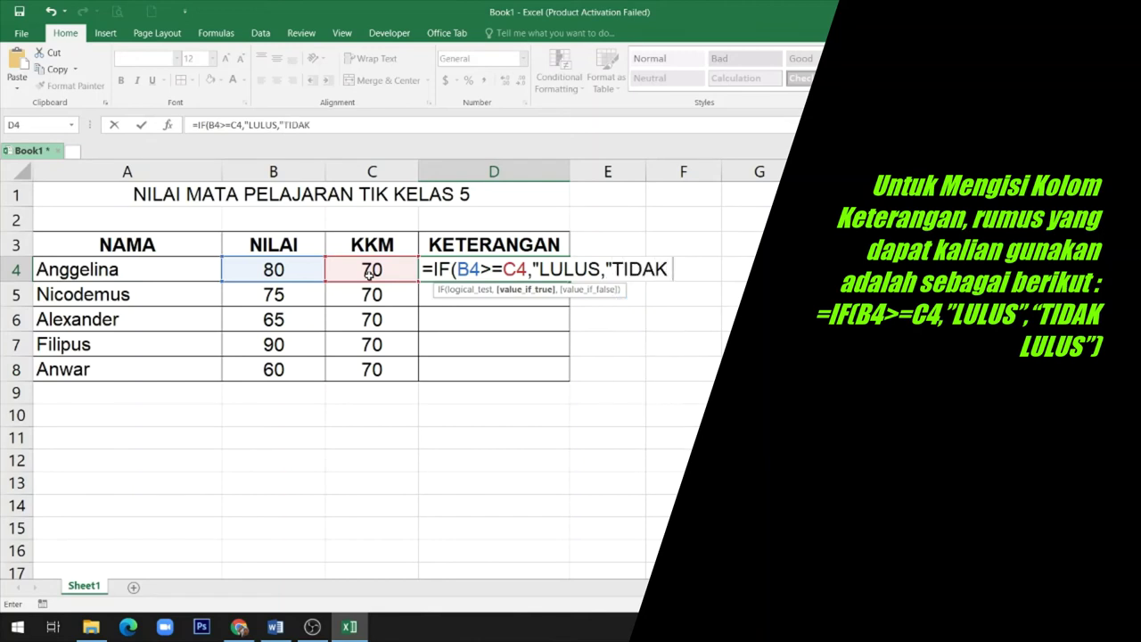
type("LULUS)")
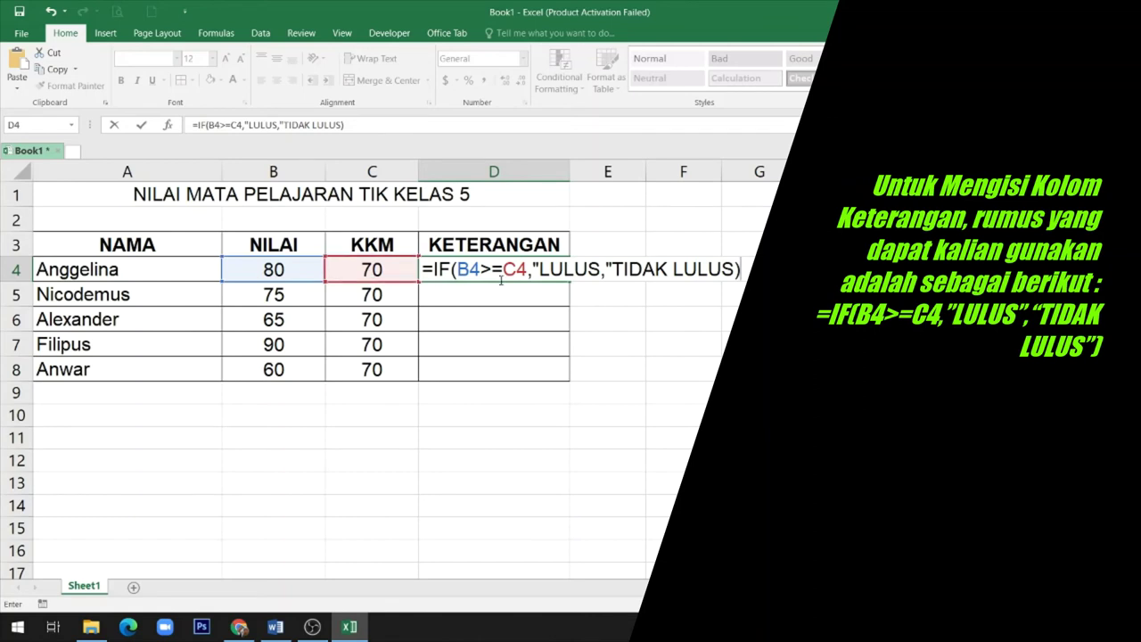
left_click(736, 269)
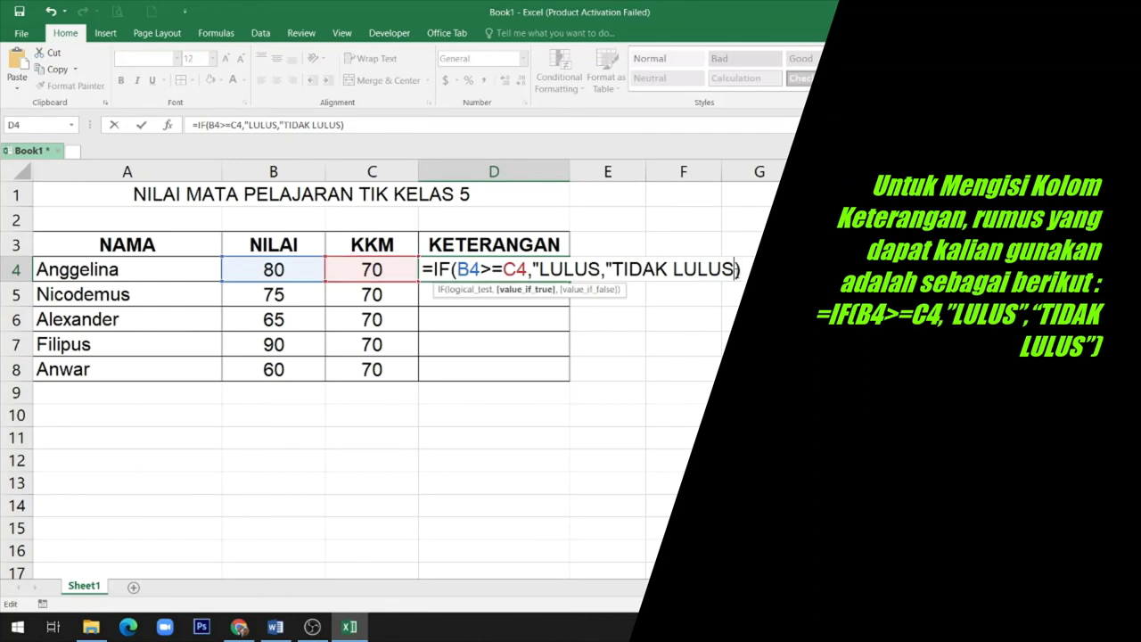
type("\"")
Accept Excel's suggested correction and fix the doubled quote so D4 shows LULUS.
key("Return")
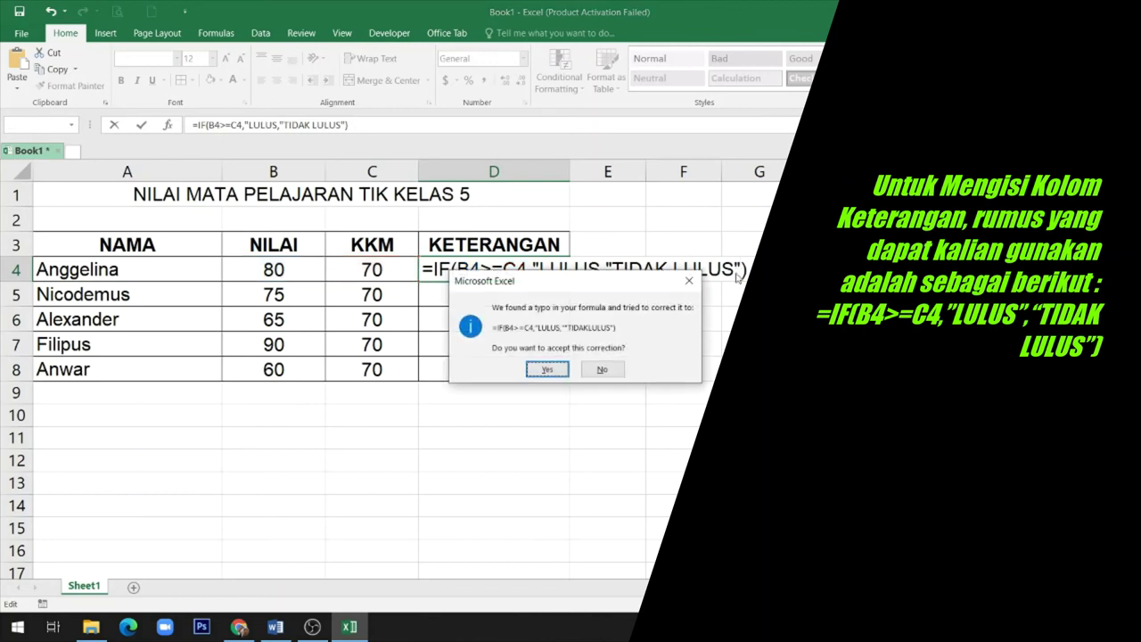
left_click(548, 369)
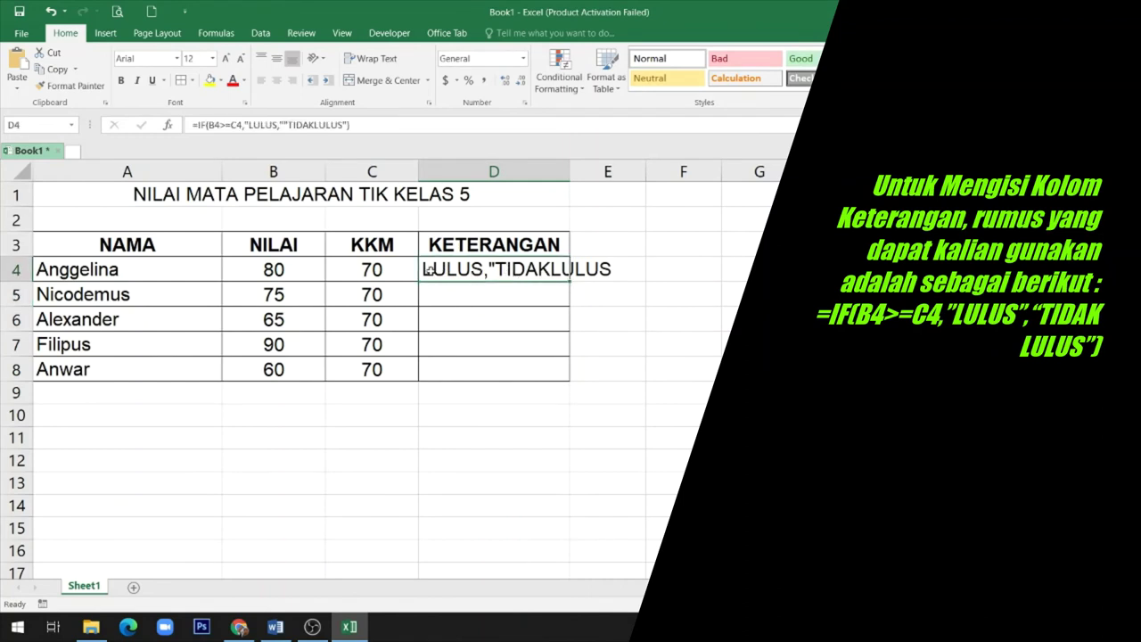
left_click(284, 125)
left_click(285, 125)
key("BackSpace")
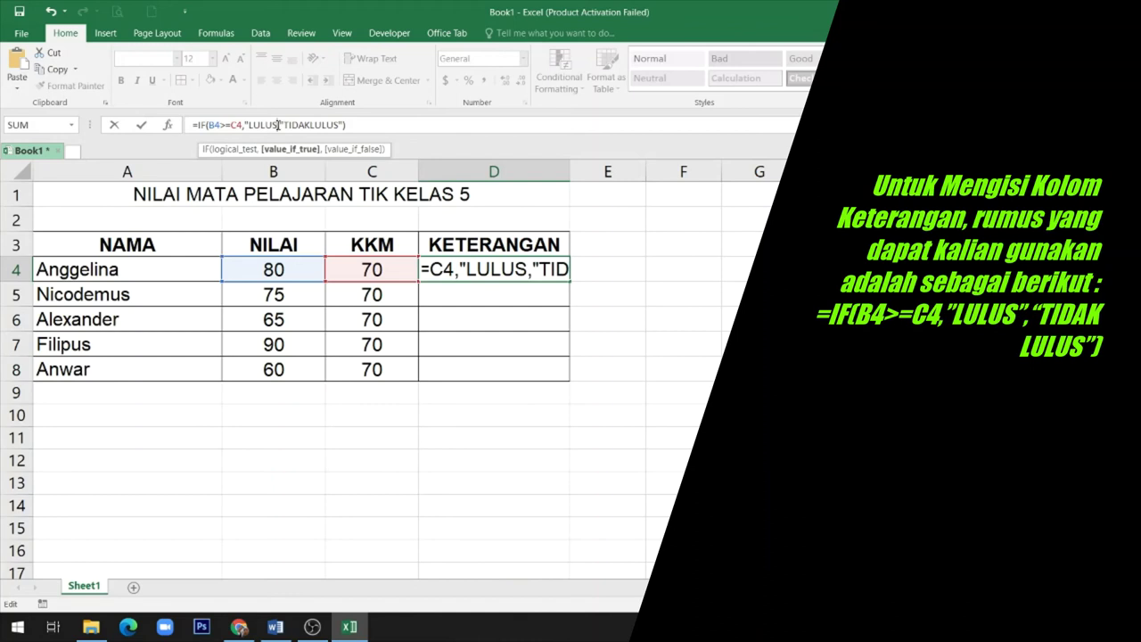
type("\"")
key("Return")
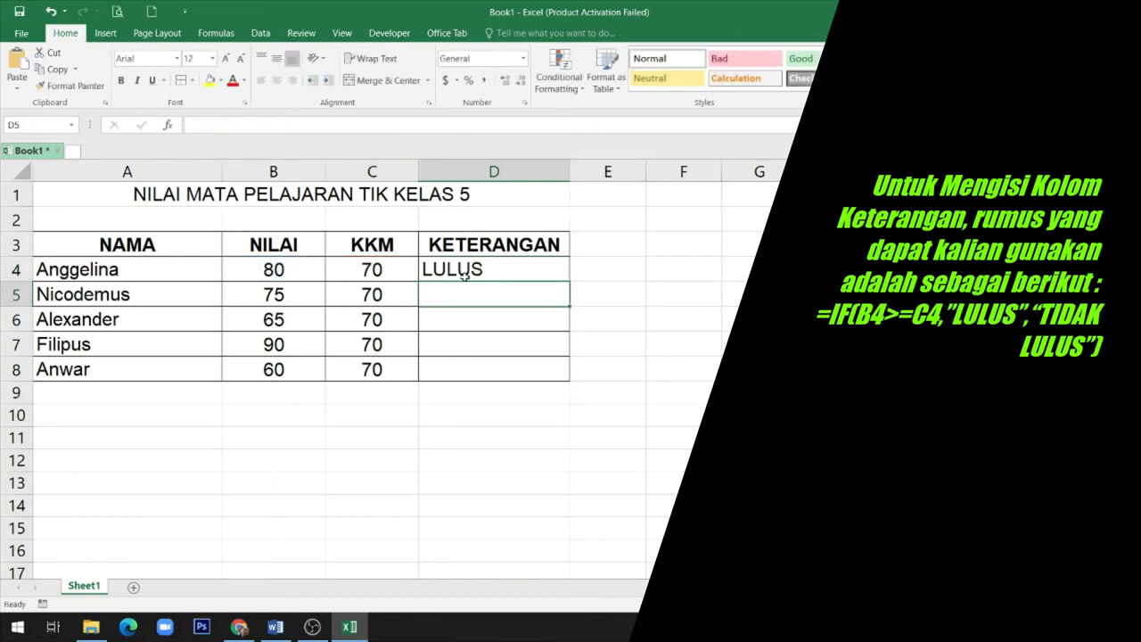
left_click(464, 273)
Enter =IF(B5>=C5,"LULUS","TIDAK LULUS") in D5.
left_click(465, 299)
type("=")
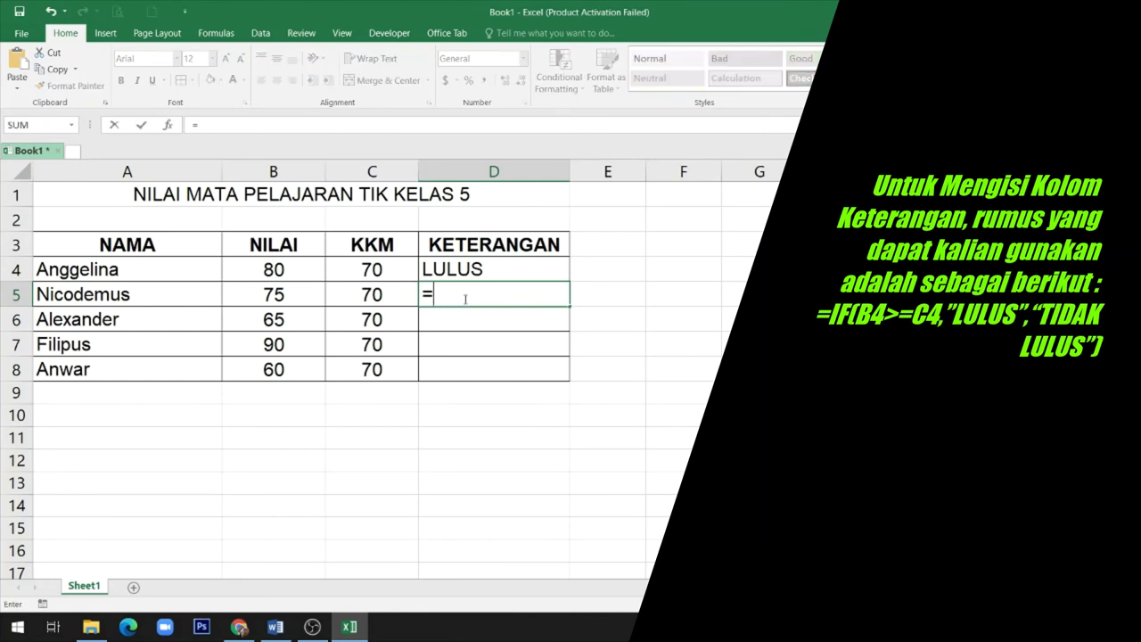
type("IF")
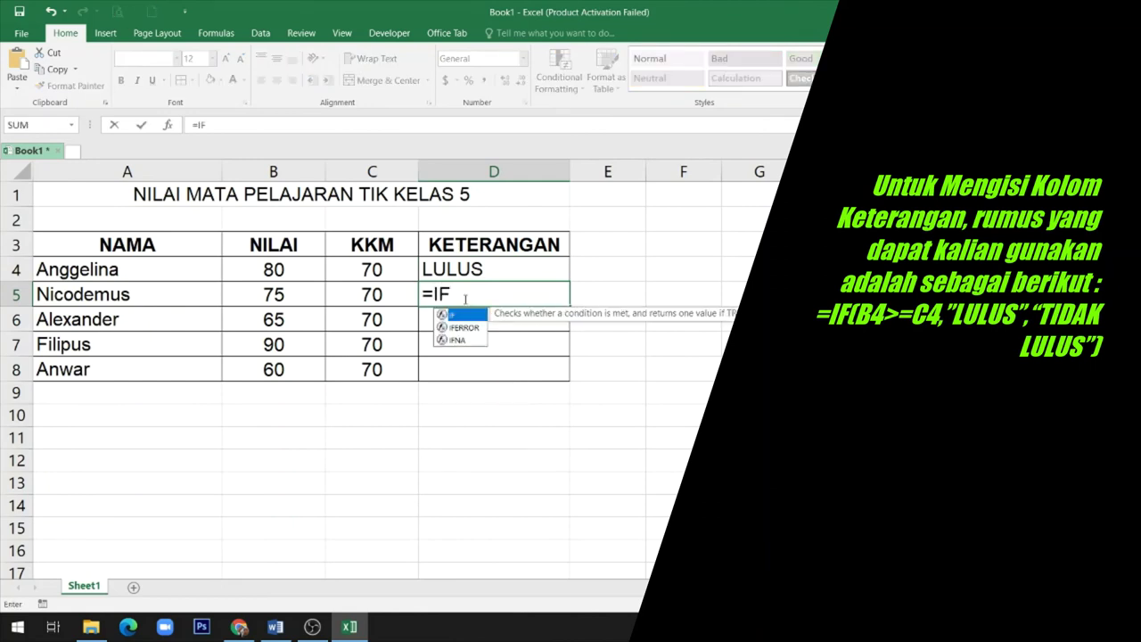
type("(")
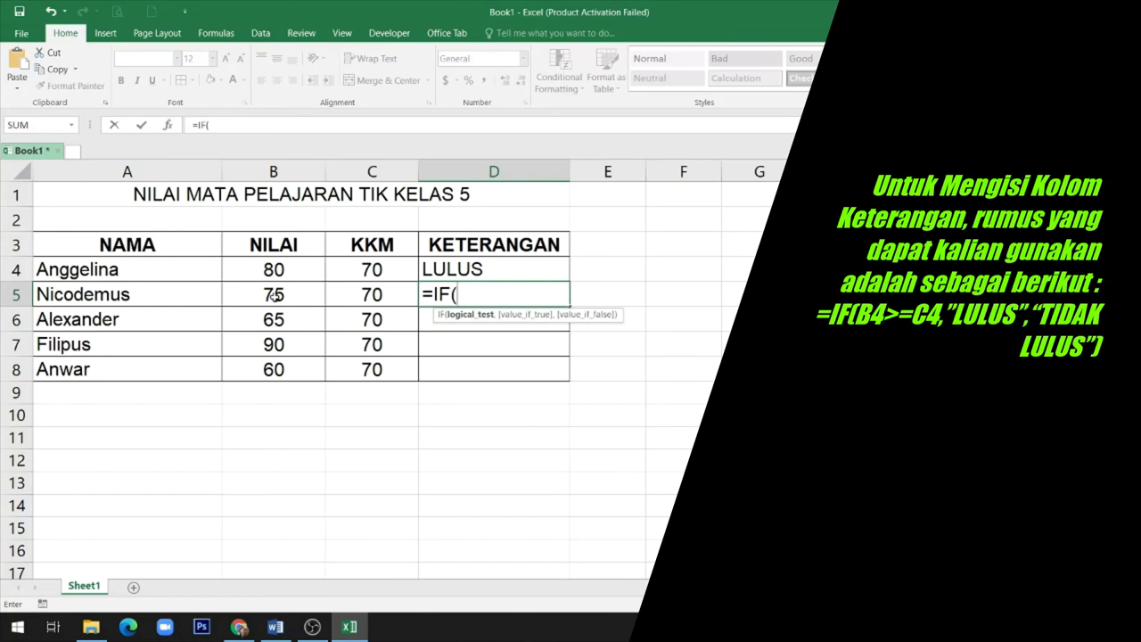
left_click(274, 296)
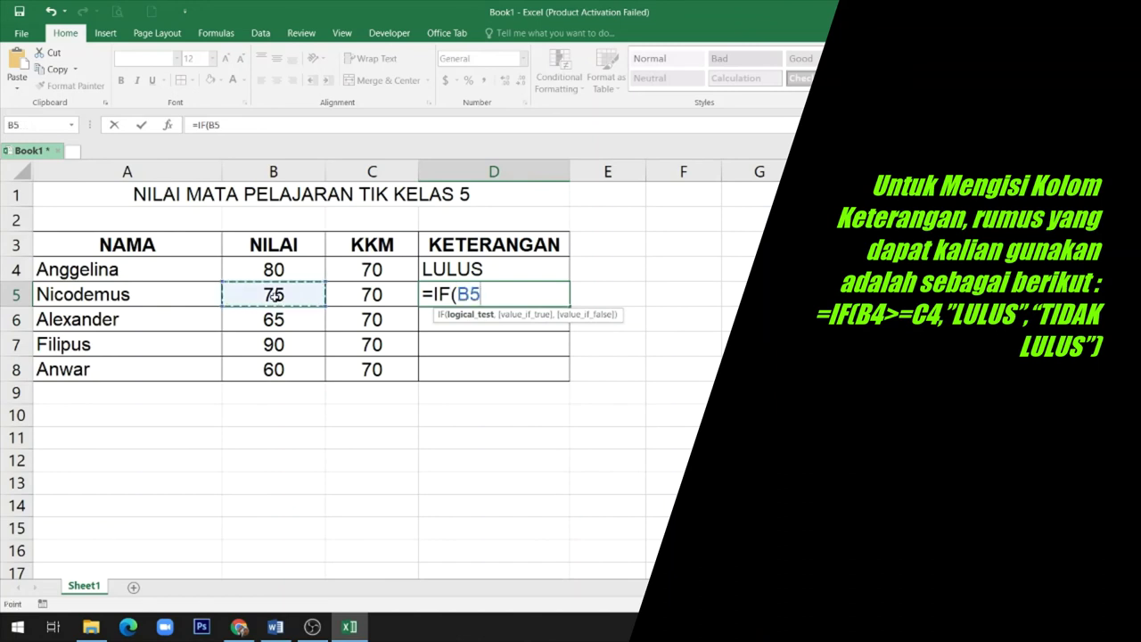
type(">=")
left_click(357, 296)
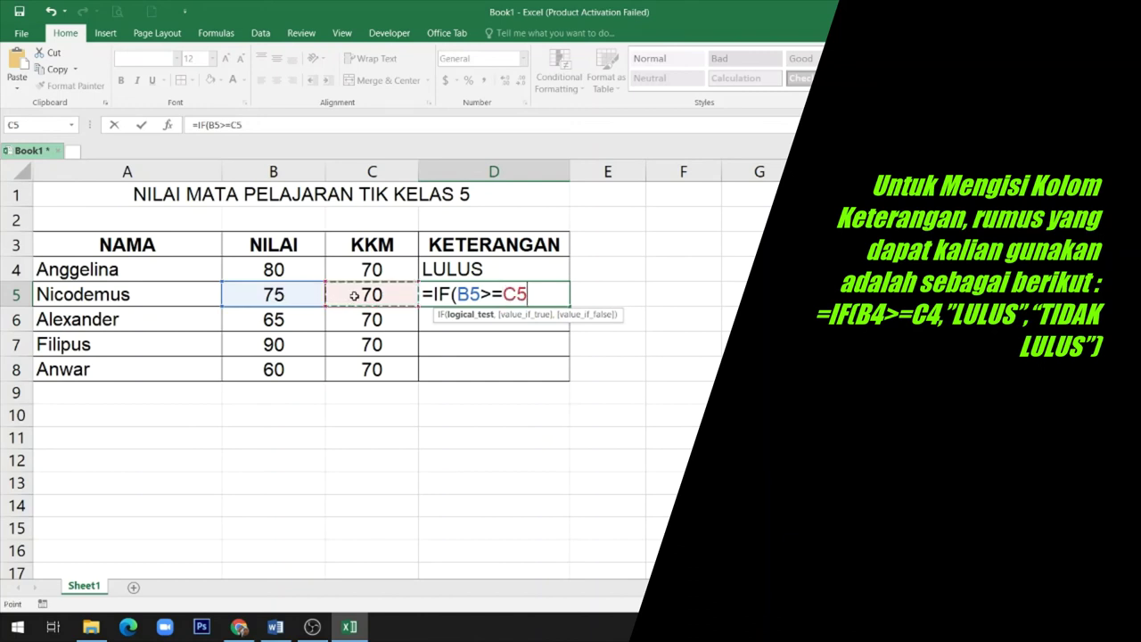
type(",")
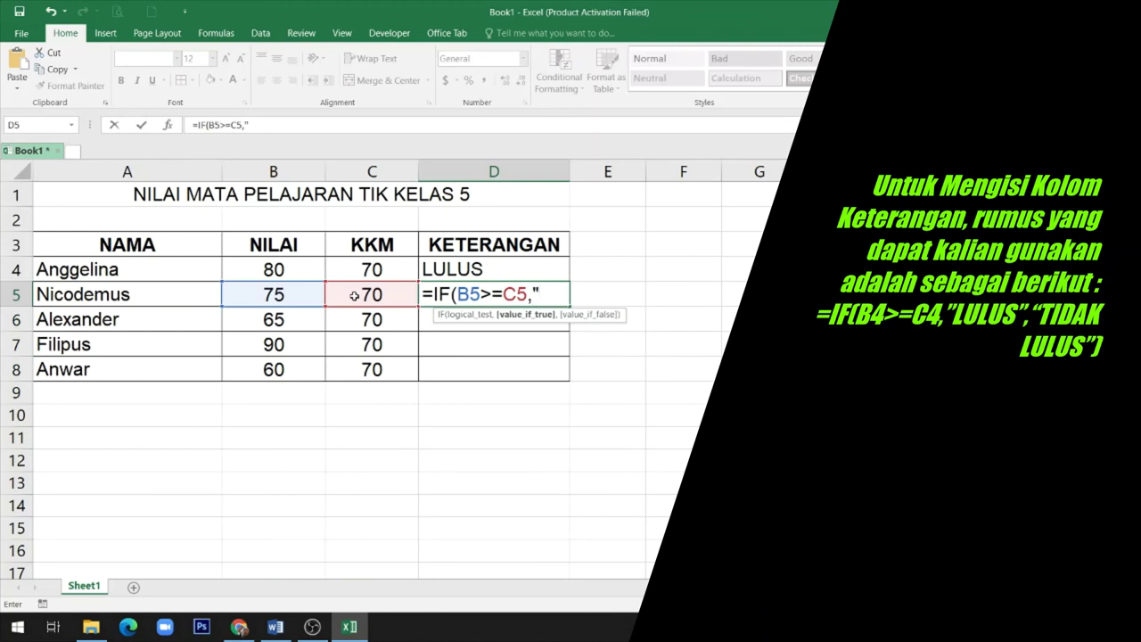
type("ULUS")
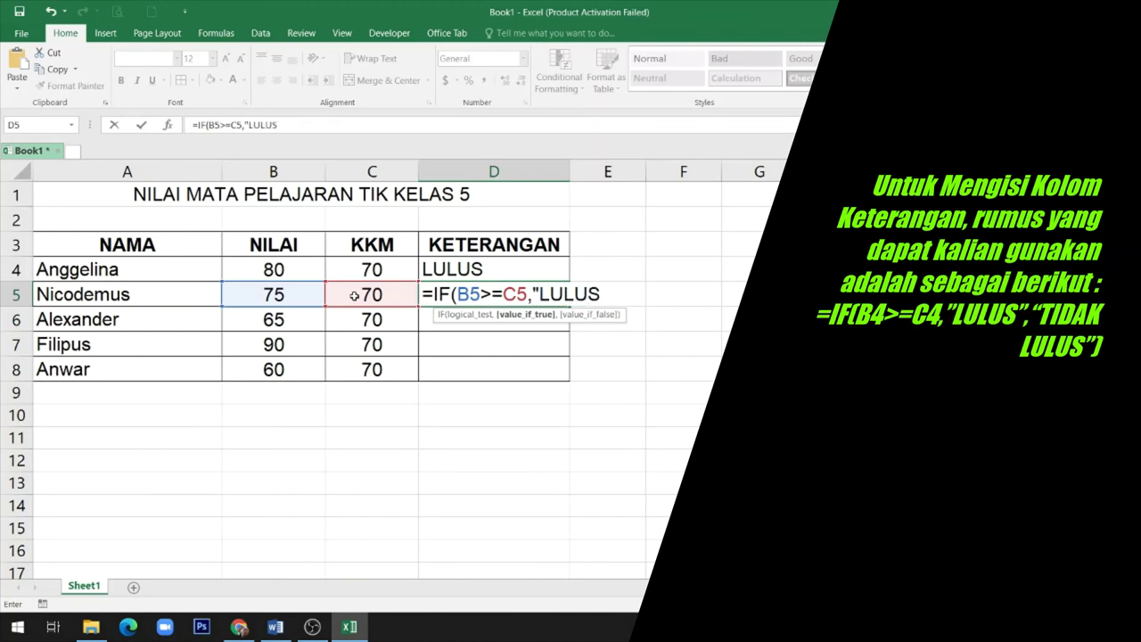
type(",\"")
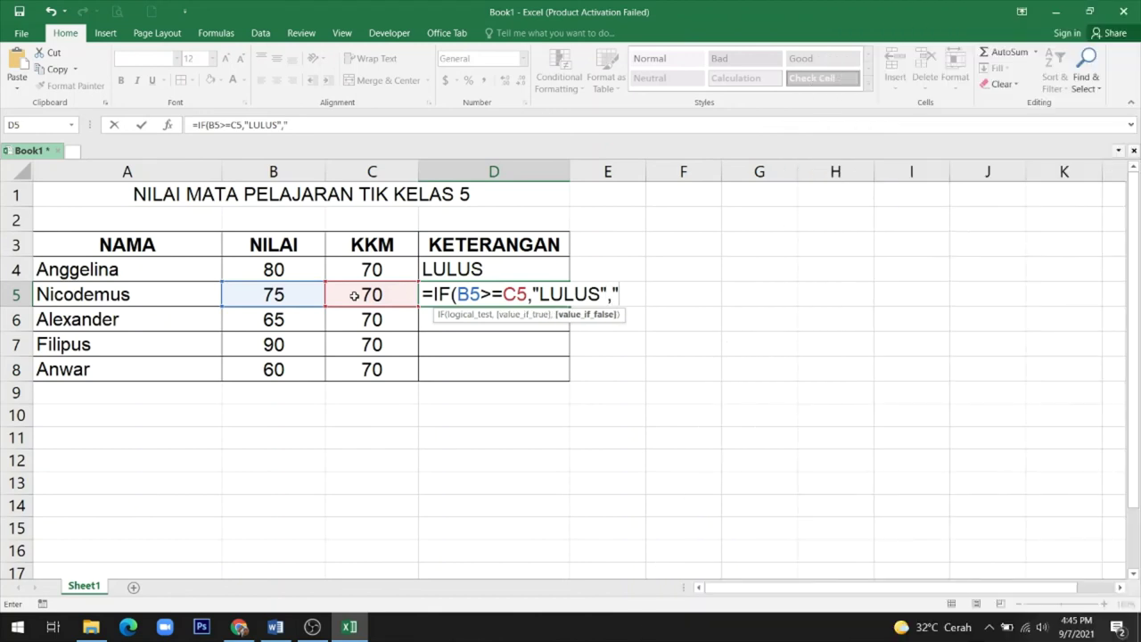
type("TIDAK ")
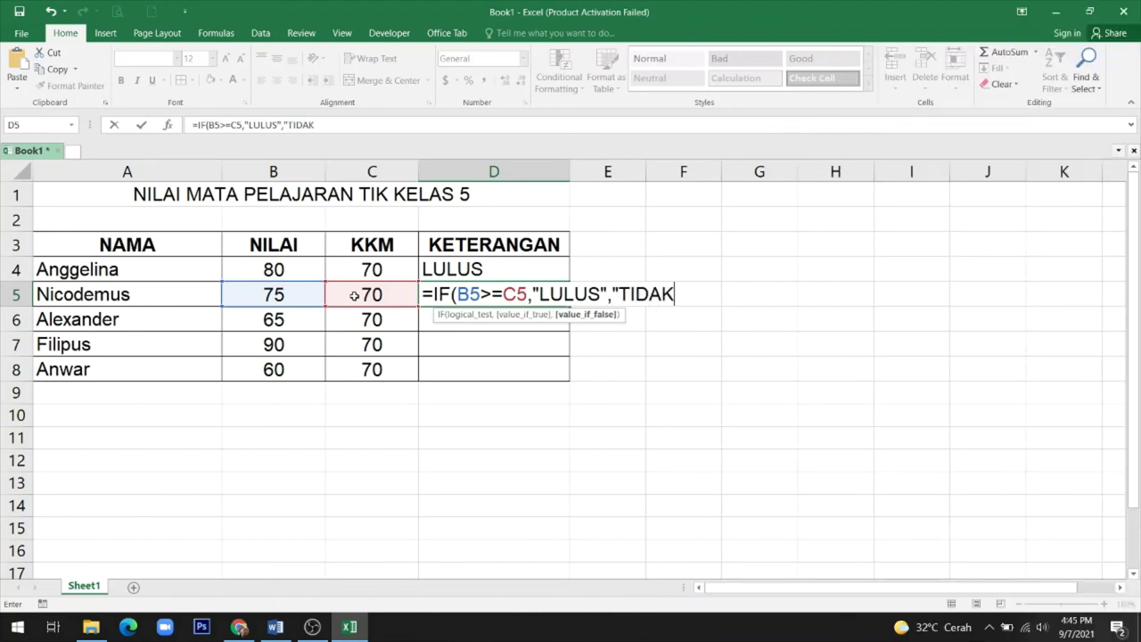
type("LULUS")
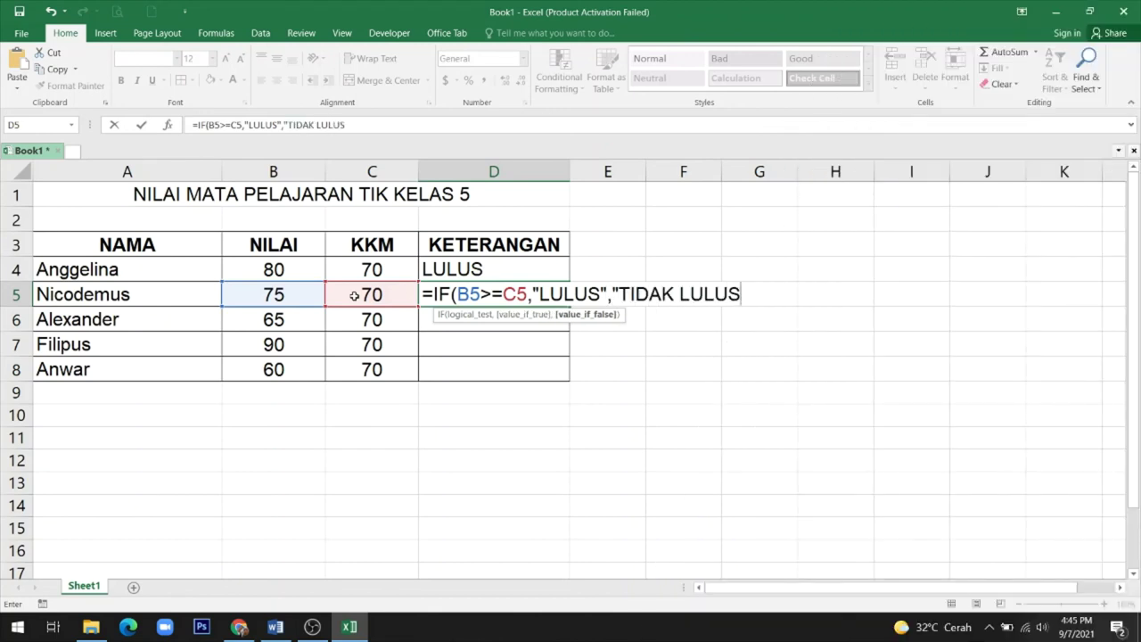
type("\")")
key("Return")
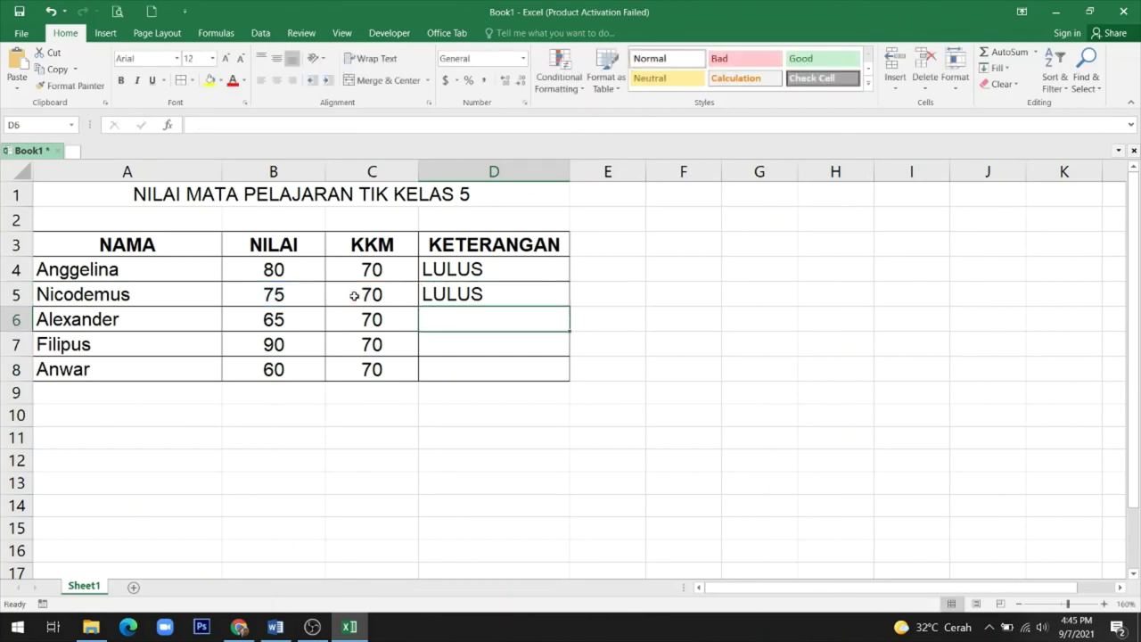
Fill the D5 formula down to D8 and bold the remarks in D4:D8.
left_click(453, 300)
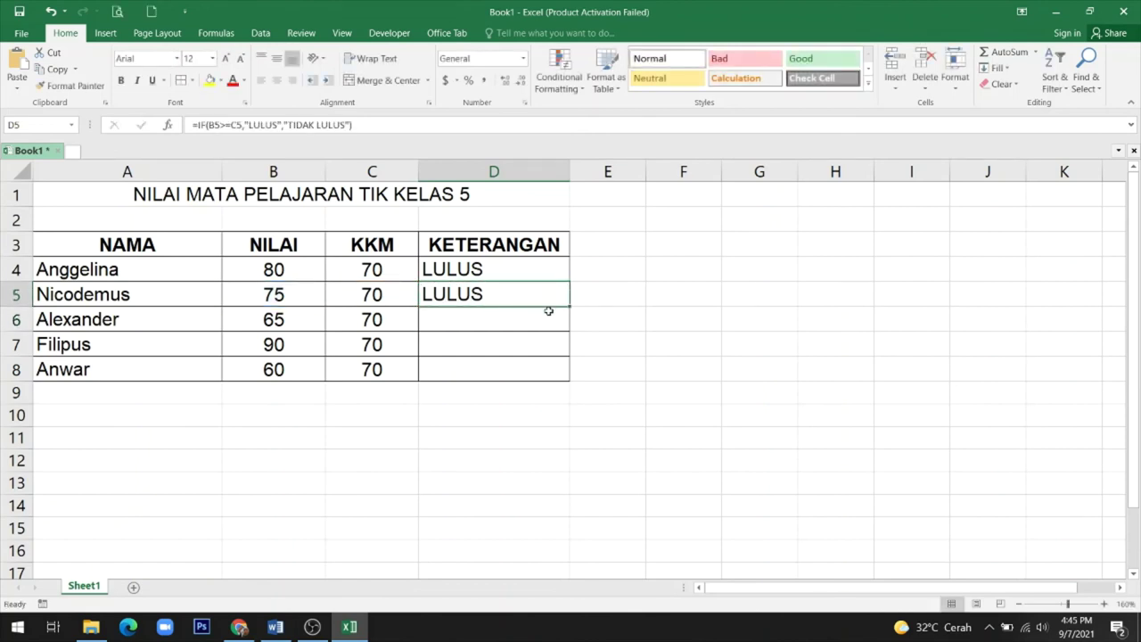
left_click_drag(568, 306, 565, 369)
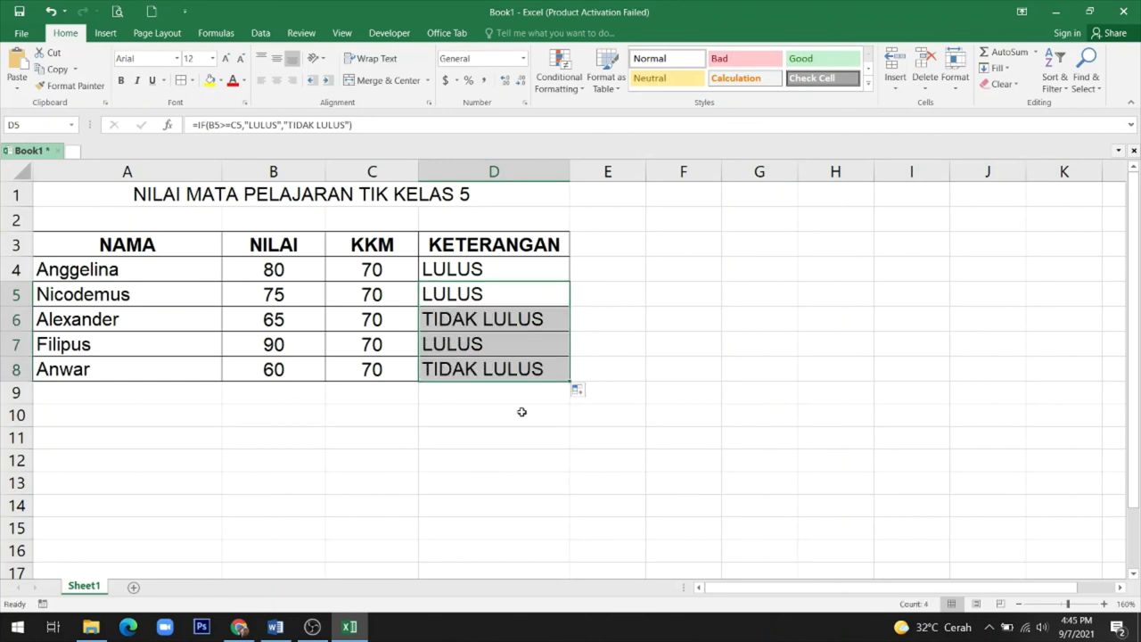
left_click(652, 373)
left_click_drag(526, 266, 526, 369)
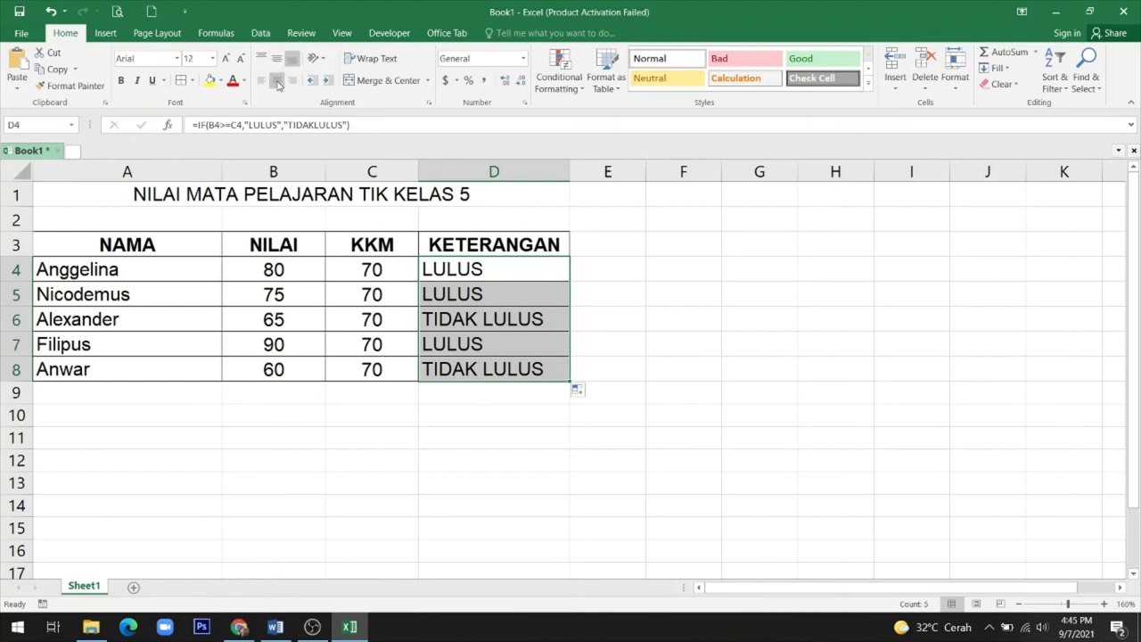
left_click(121, 80)
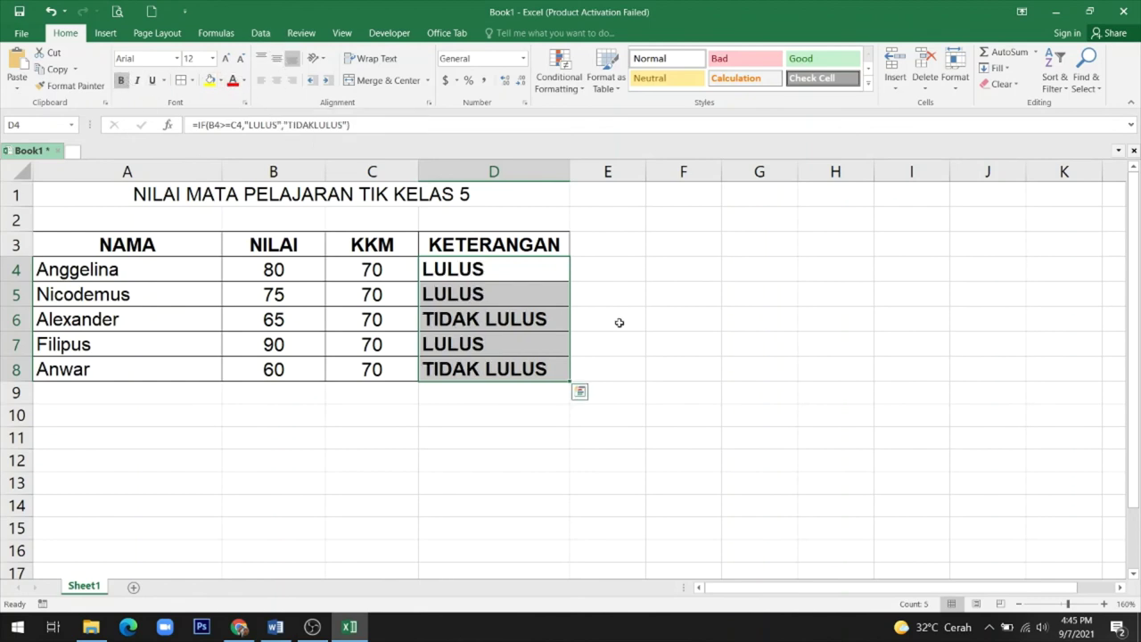